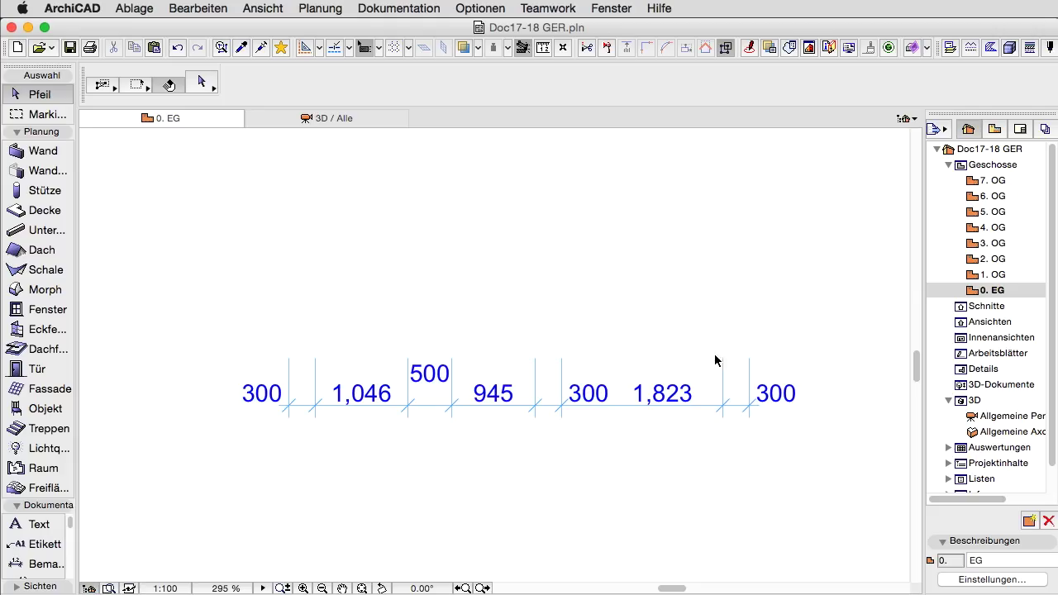
Select the ground-floor dimension chain and set its text placement method to Flexibel
click(702, 404)
click(203, 83)
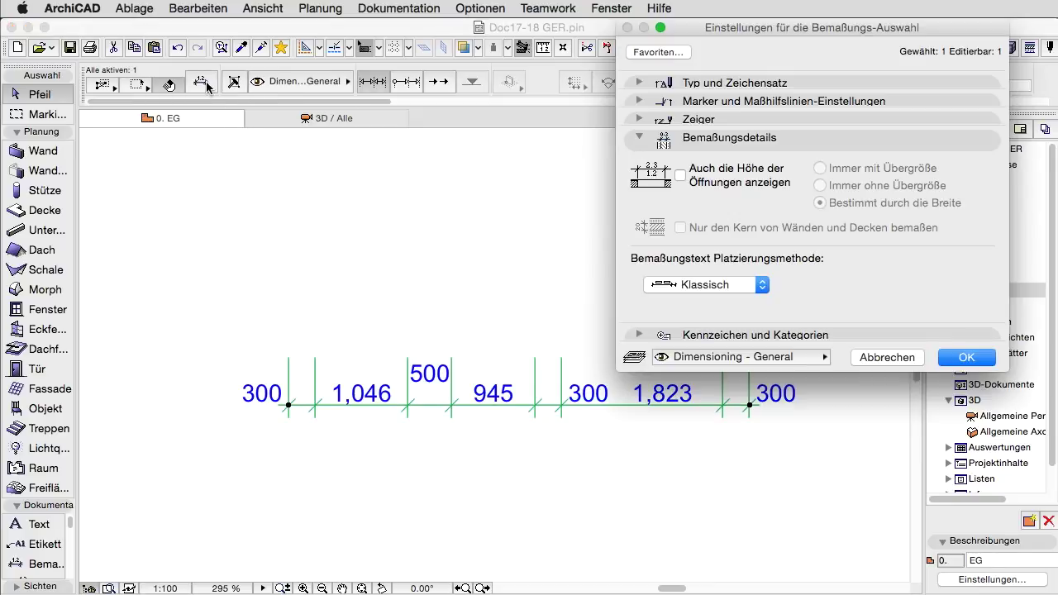
click(760, 286)
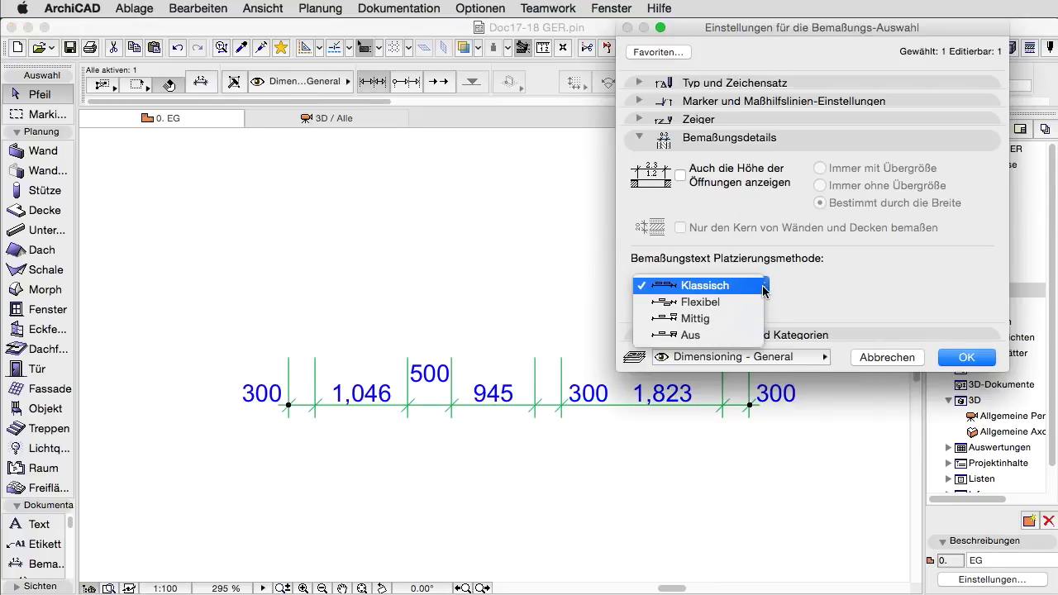
click(743, 303)
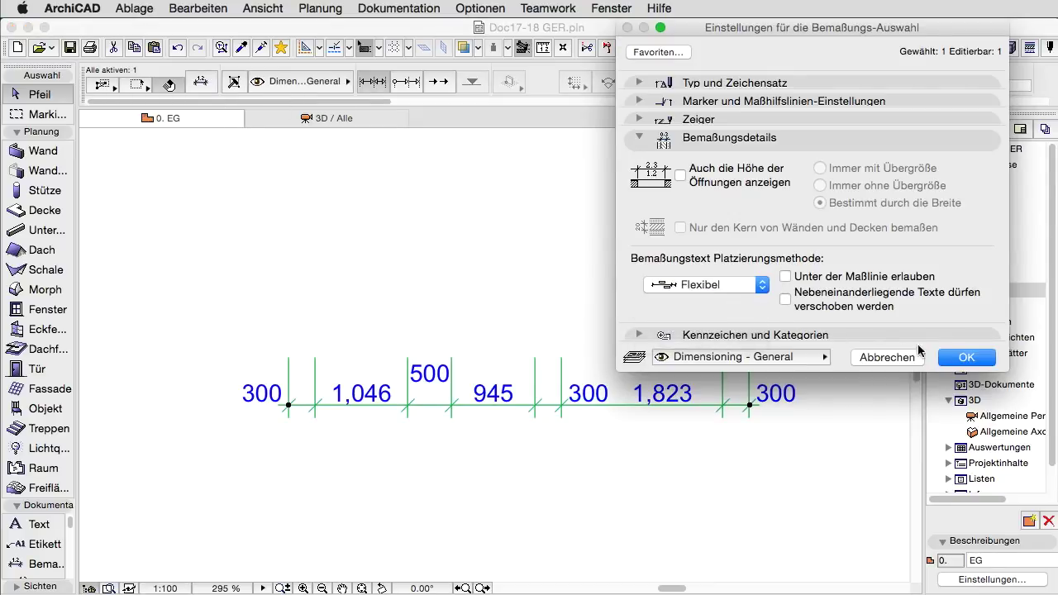
click(947, 356)
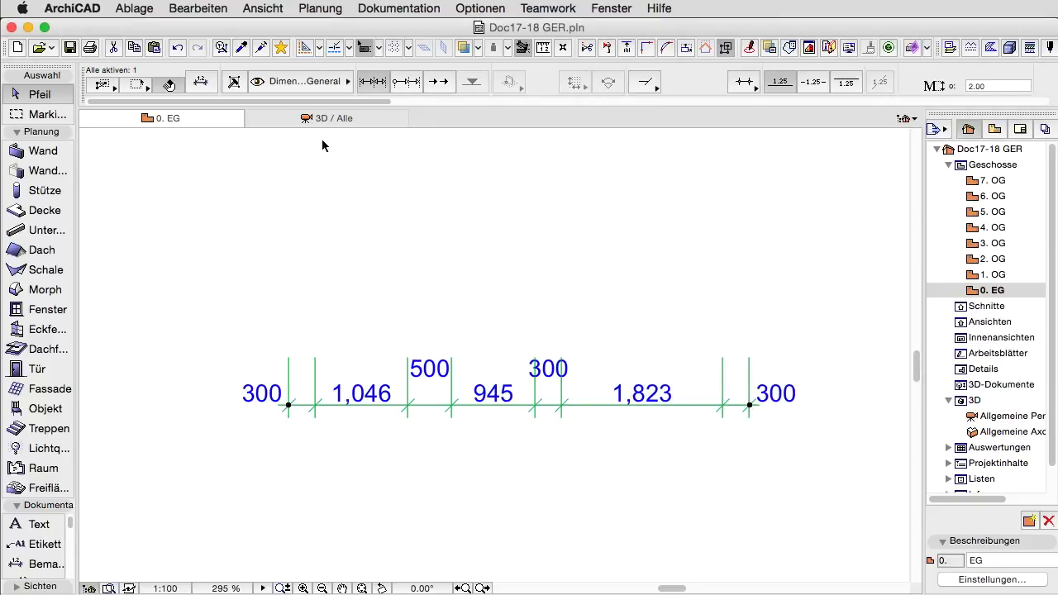
Change the chain's text placement method to Mittig so the 300 values sit centred above
click(207, 87)
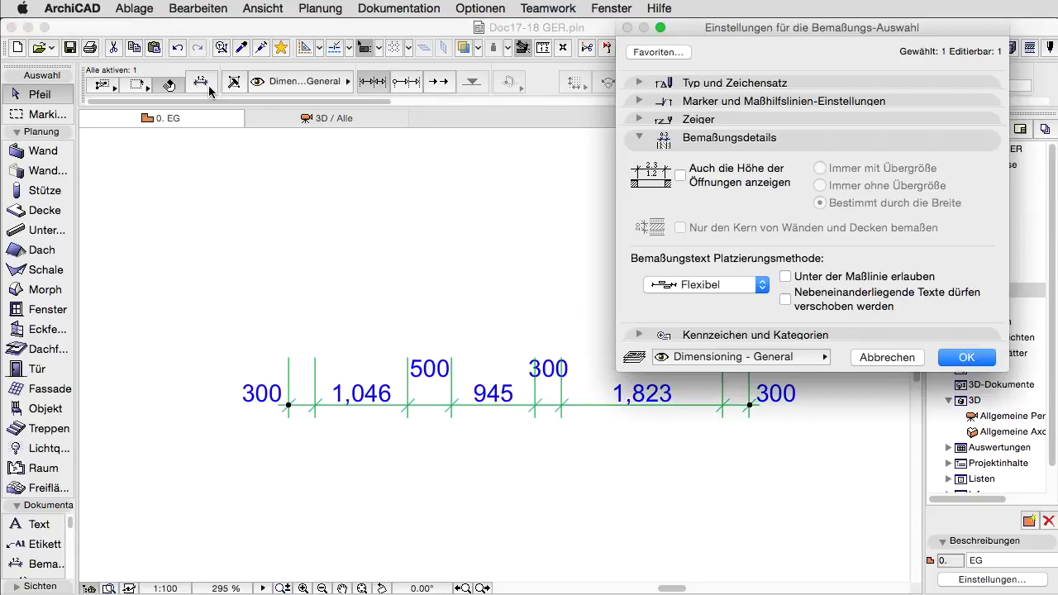
click(761, 290)
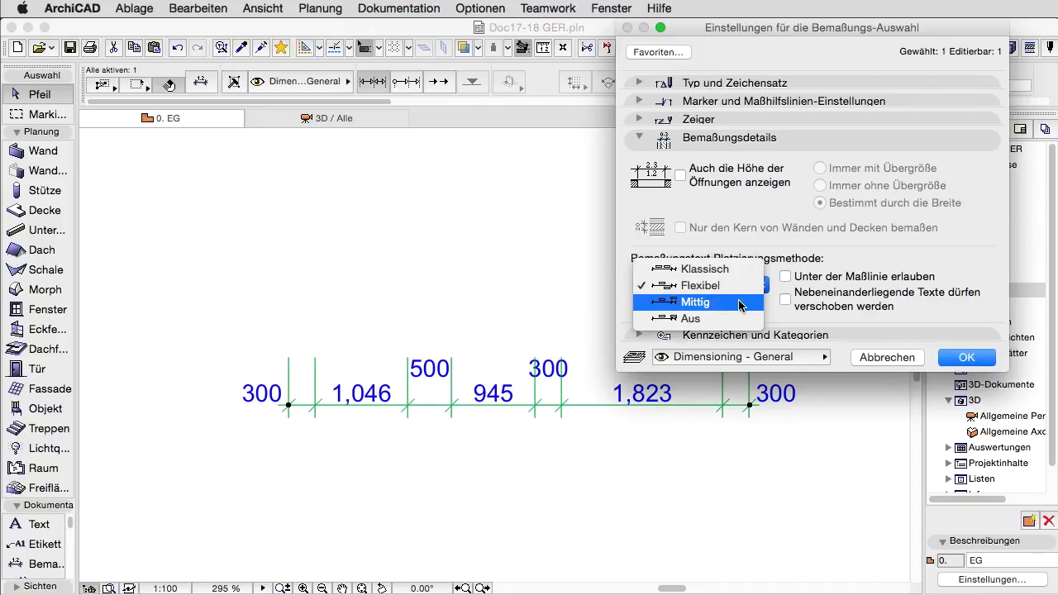
click(738, 304)
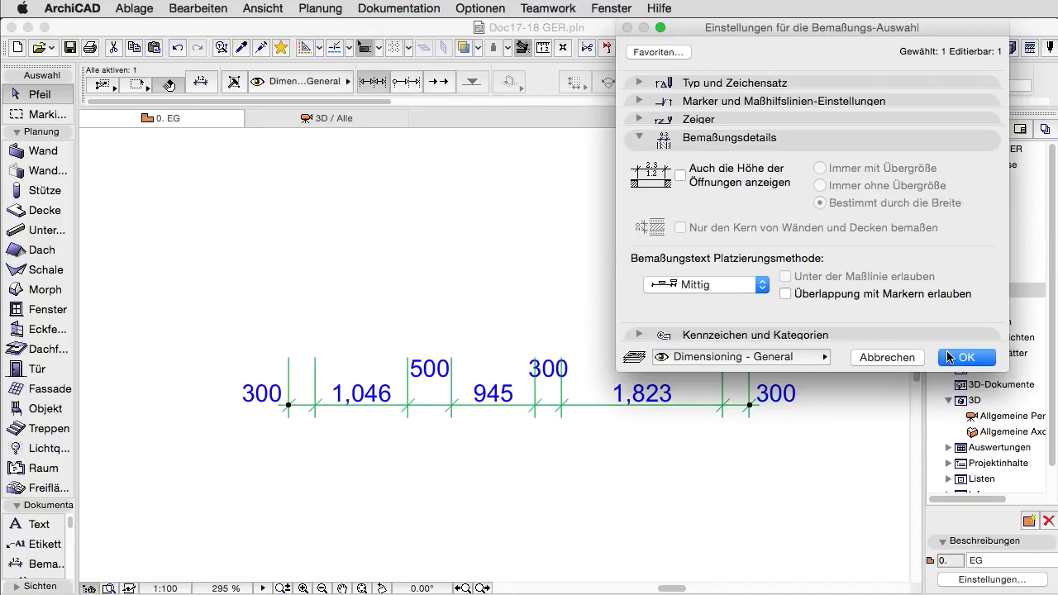
click(946, 355)
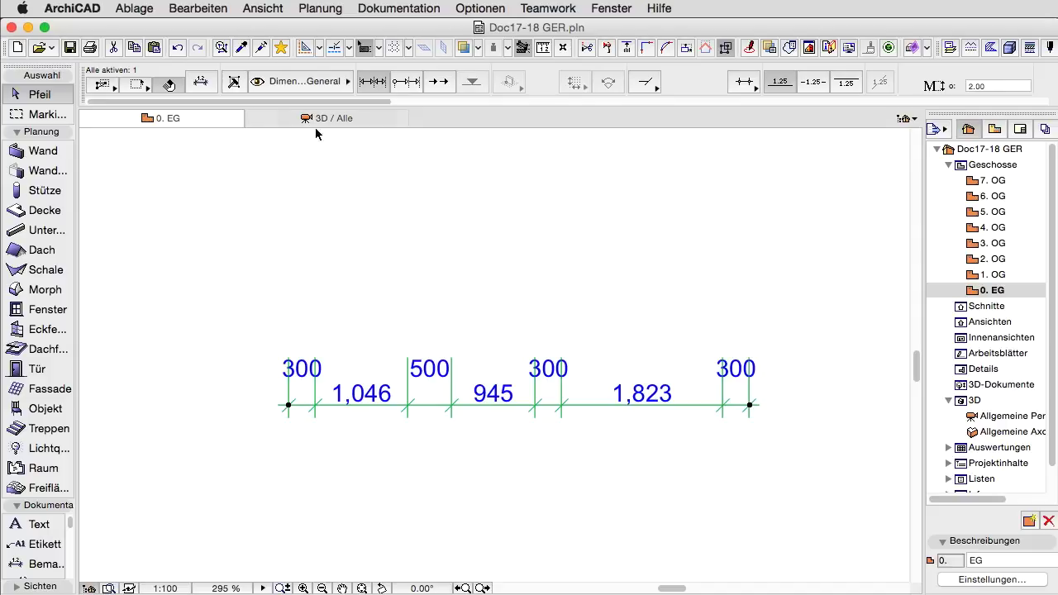
Set the dimension chain's text placement method to Aus
click(213, 86)
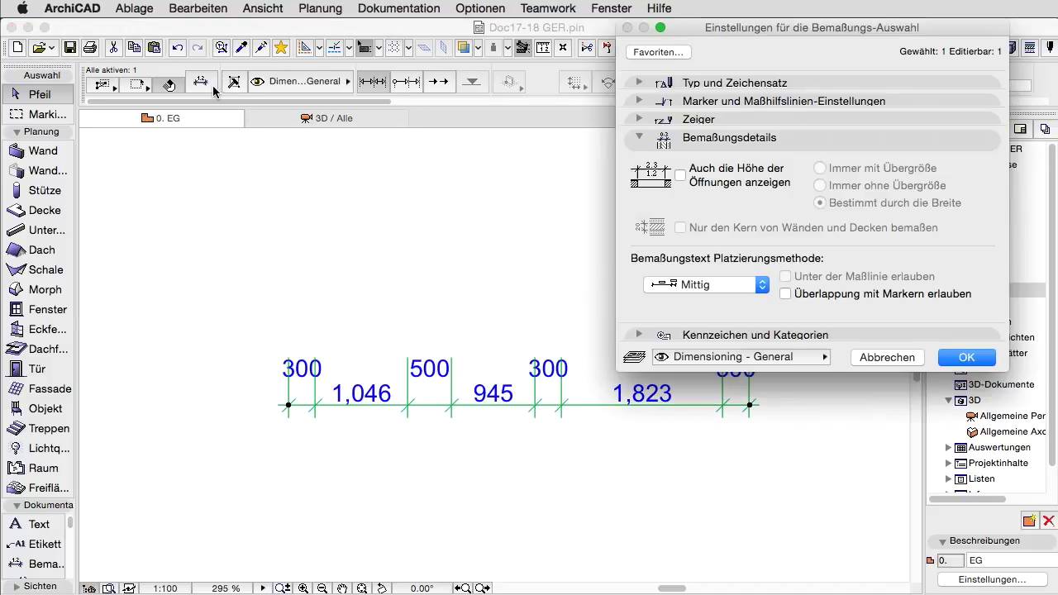
click(763, 284)
click(731, 304)
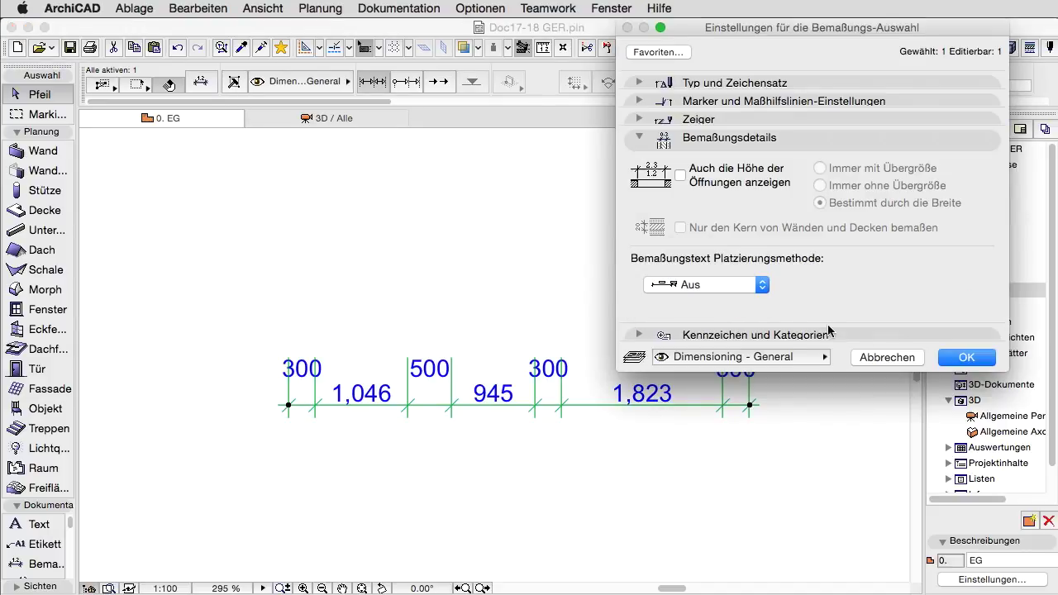
click(946, 357)
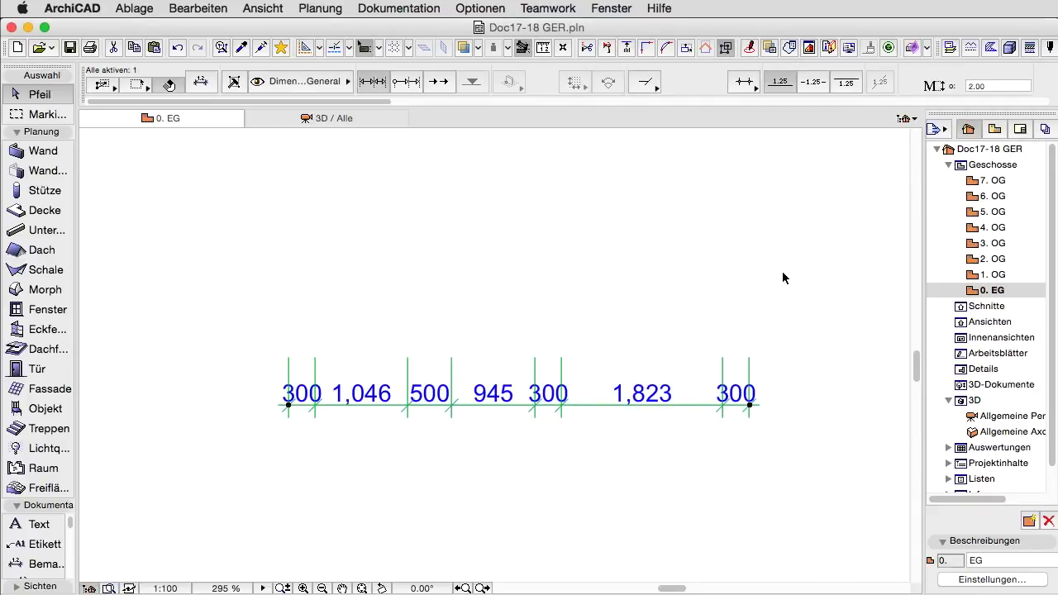
Return the chain's text placement method to Mittig
click(199, 81)
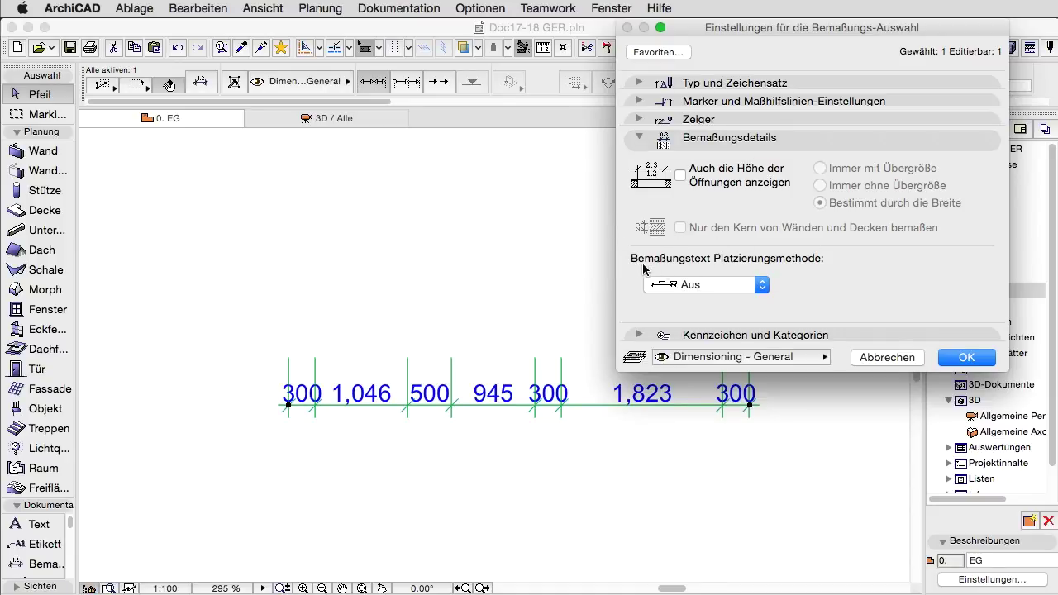
click(751, 285)
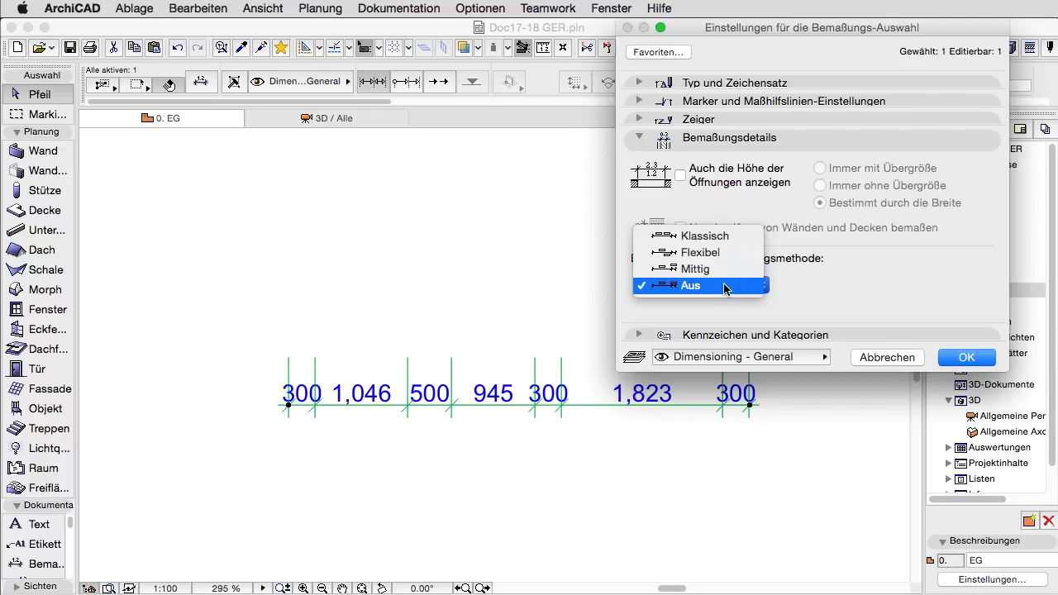
click(807, 315)
click(764, 289)
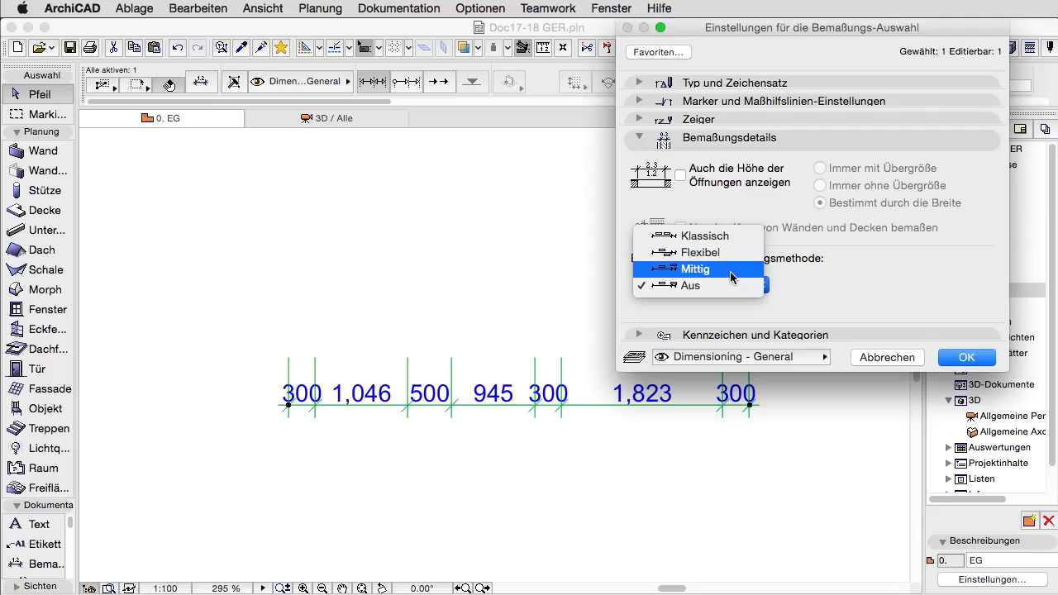
click(731, 278)
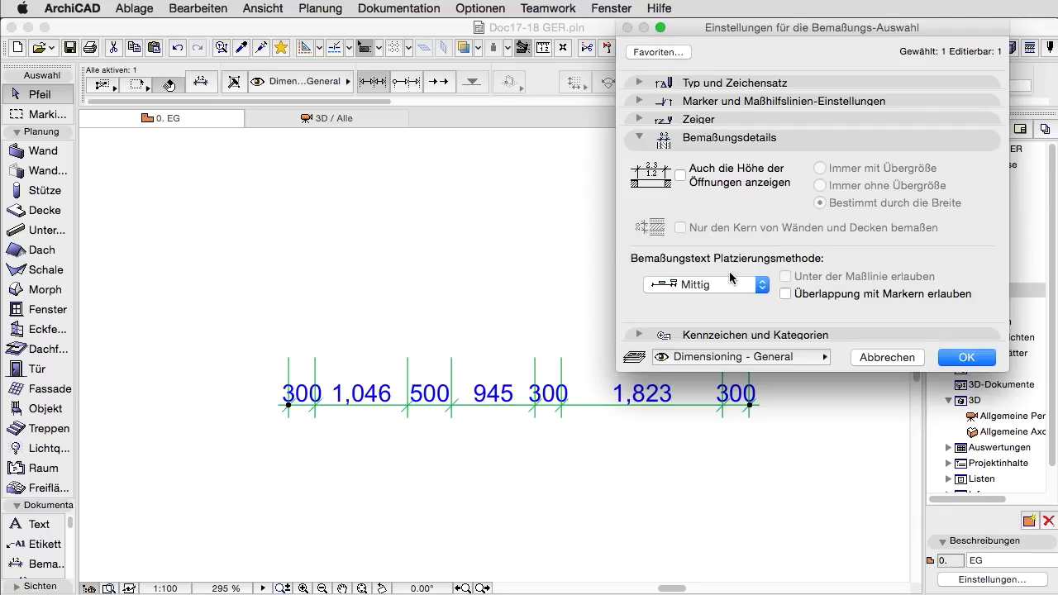
click(952, 358)
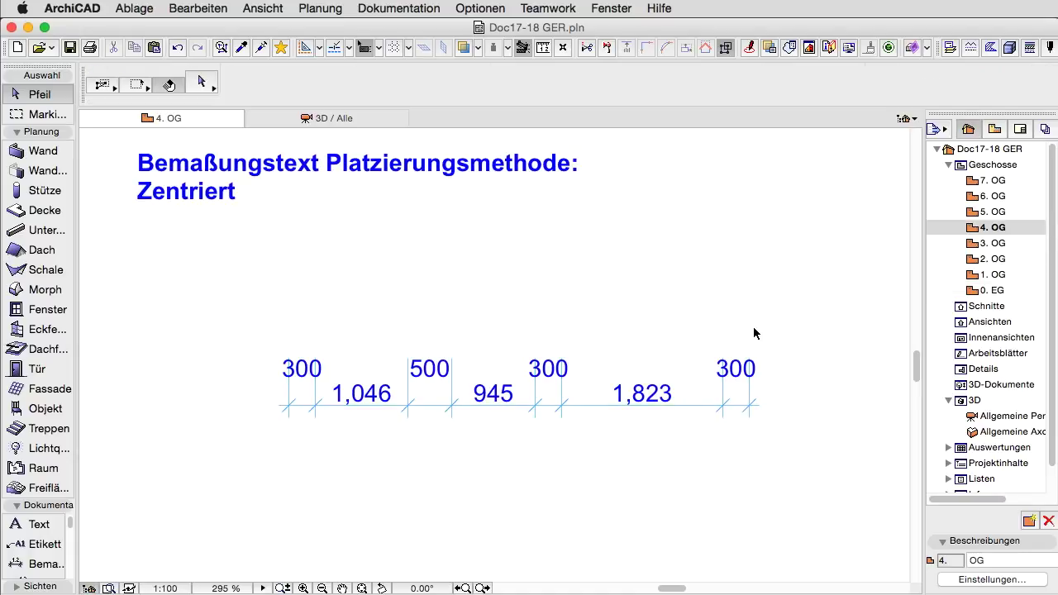
Inspect the centred 4. OG dimension chain, then go up to story 5. OG
click(693, 406)
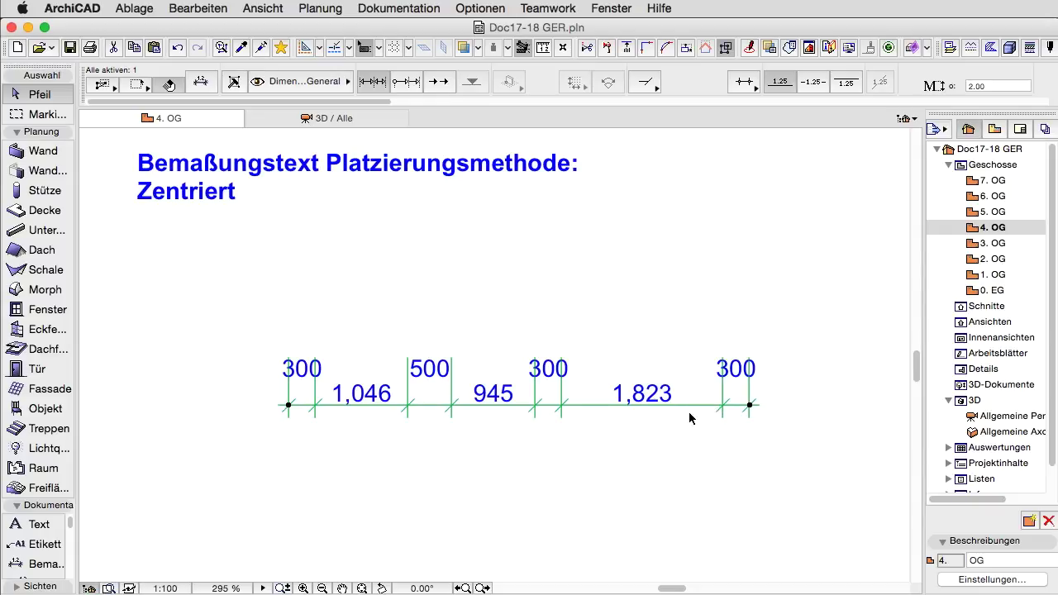
click(636, 438)
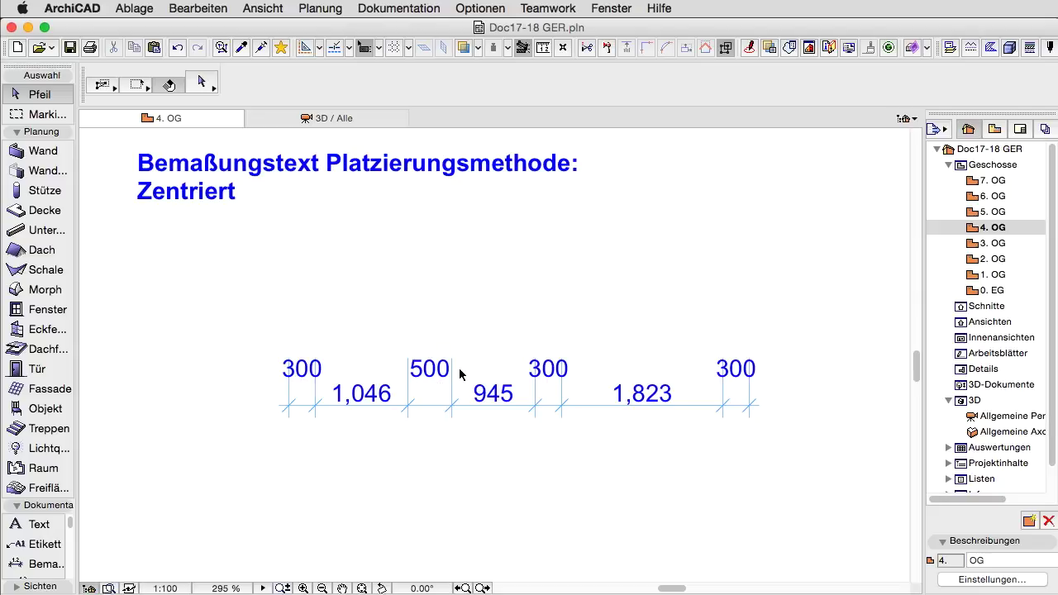
key(ctrl+Up)
Enable Überlappung mit Markern erlauben on the 5. OG chain, putting 500 and the last 300 inline
click(591, 408)
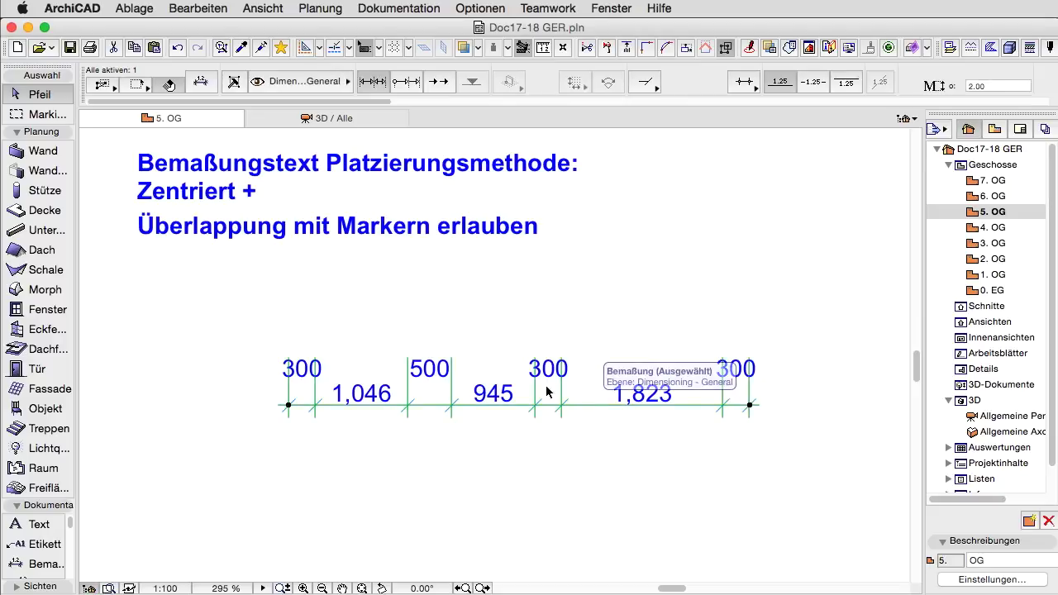
click(202, 82)
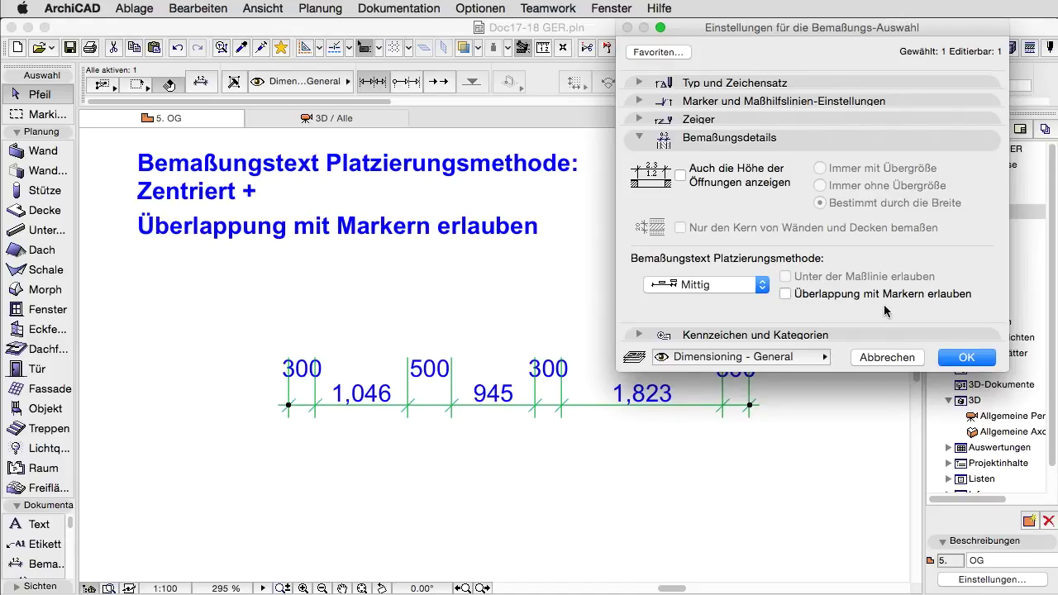
click(785, 295)
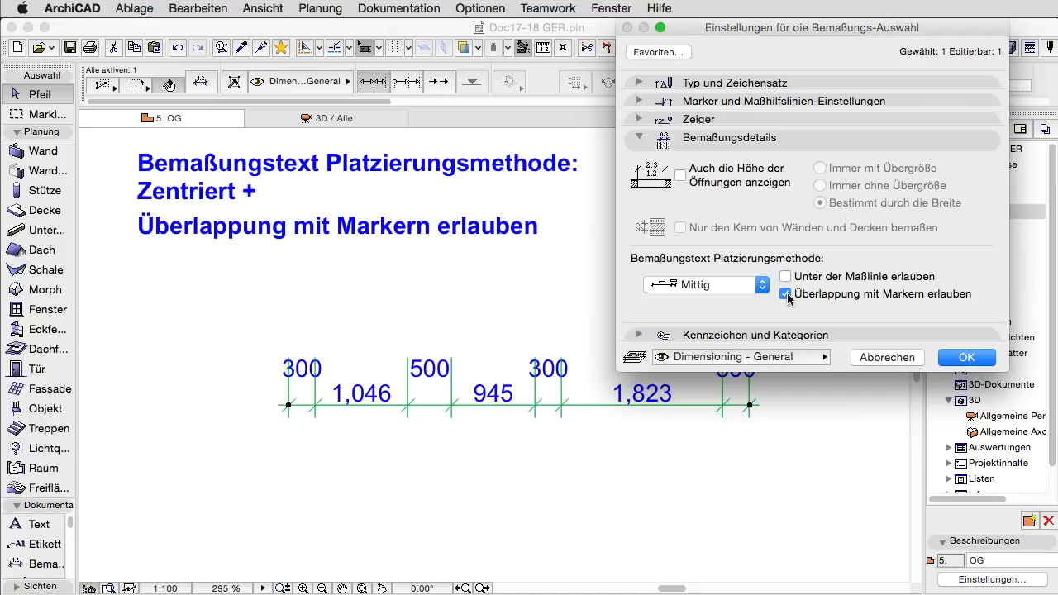
click(954, 357)
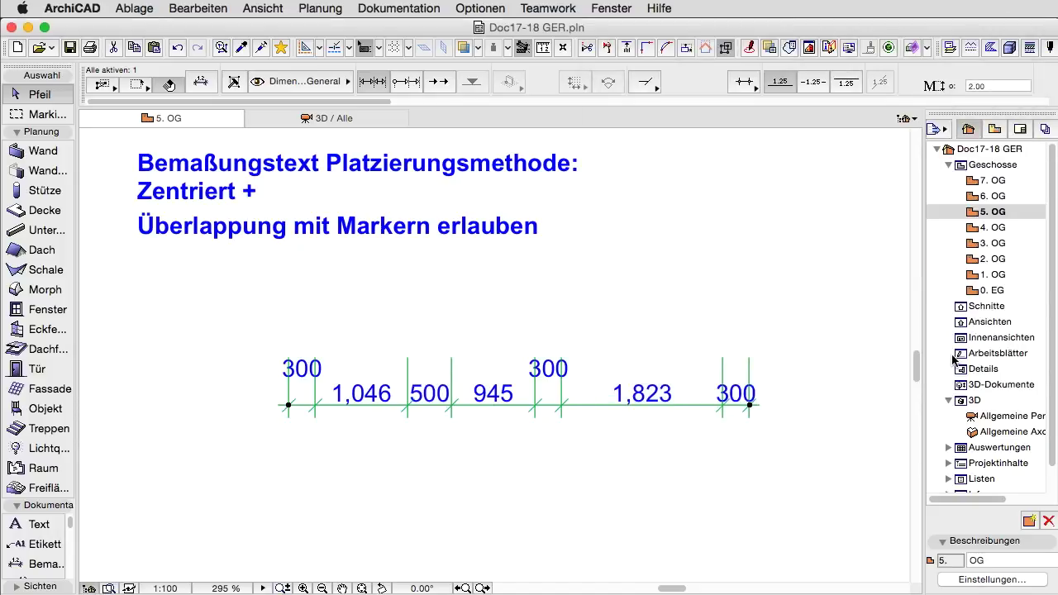
click(610, 442)
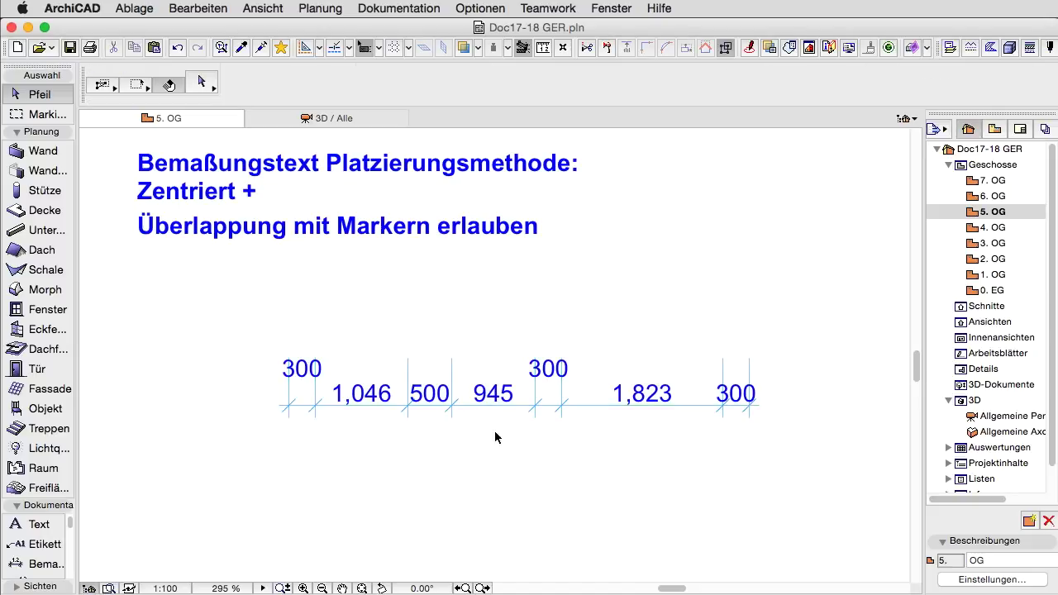
Check the 500, 1,046 and both 300 texts on 5. OG under centred placement with marker overlap
click(434, 395)
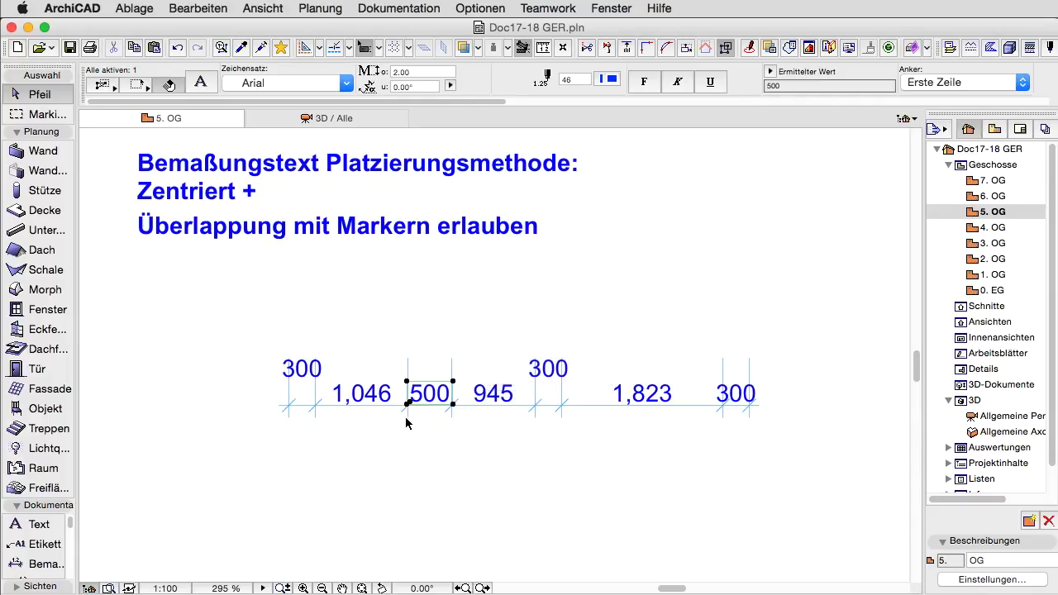
click(452, 435)
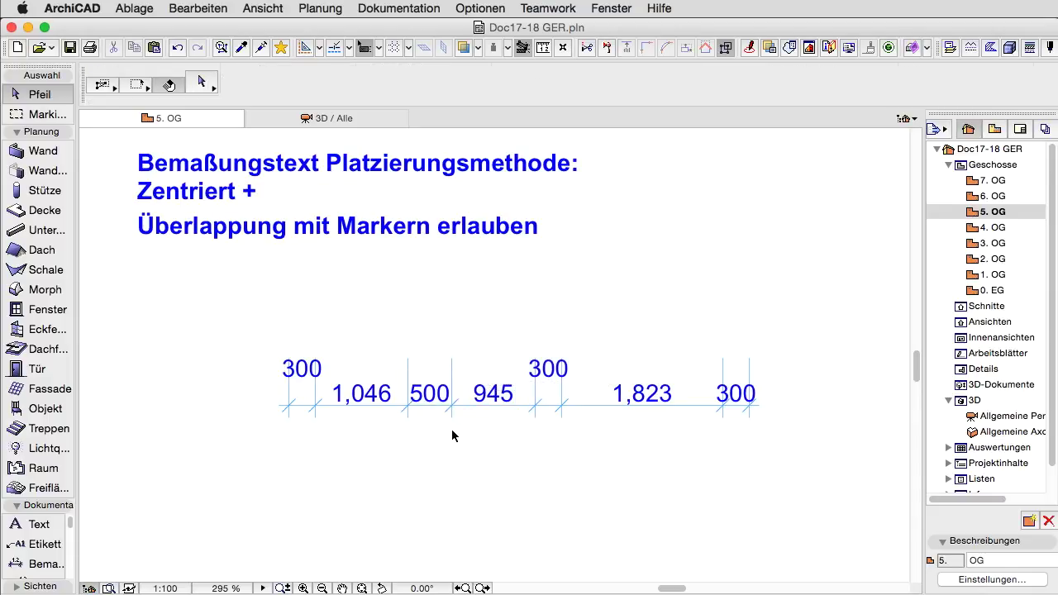
click(735, 397)
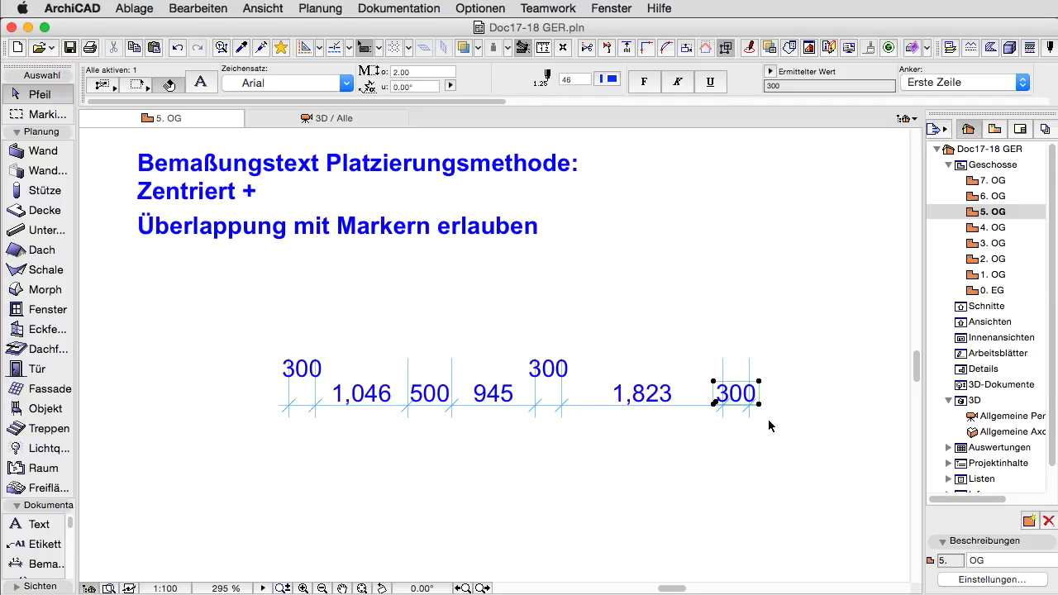
key(Escape)
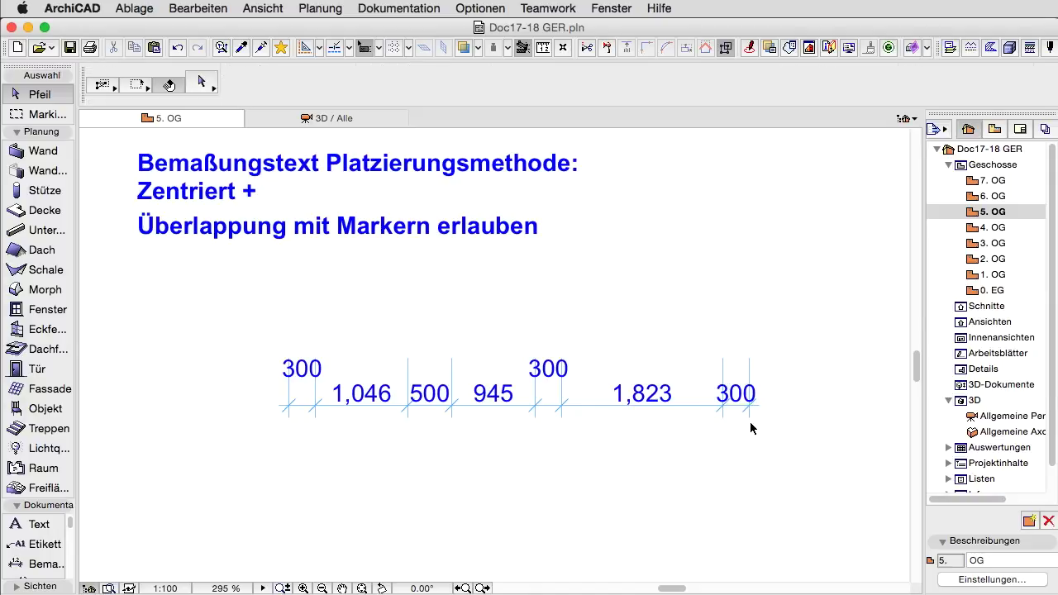
click(374, 398)
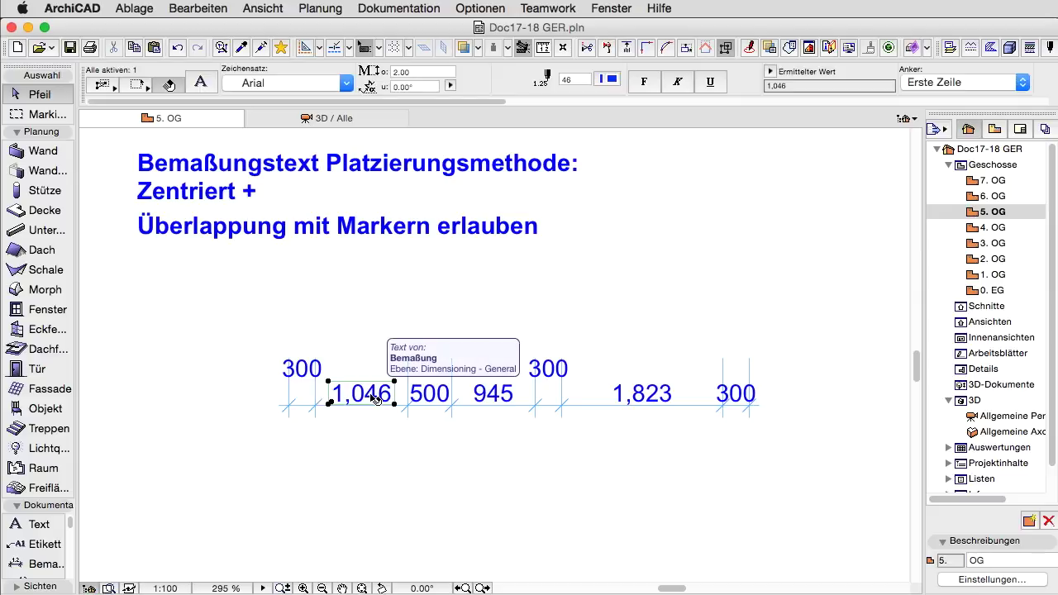
click(308, 376)
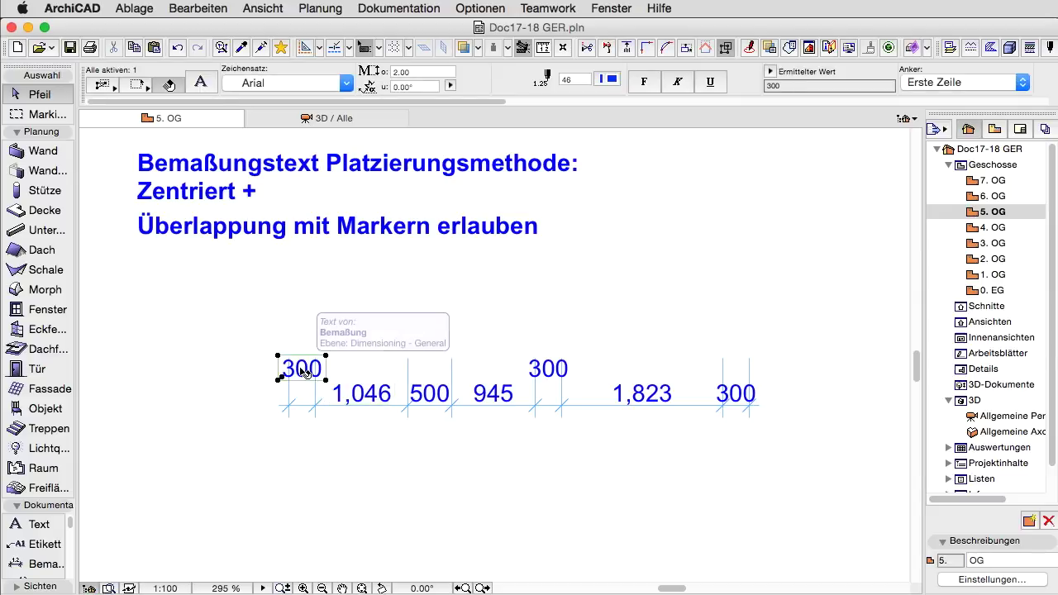
click(369, 398)
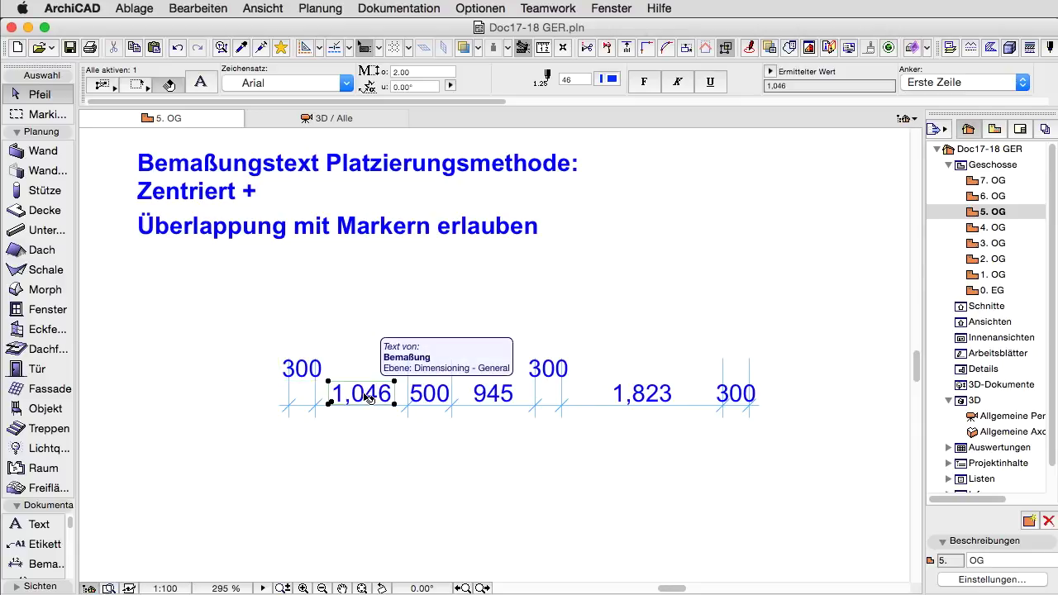
click(307, 369)
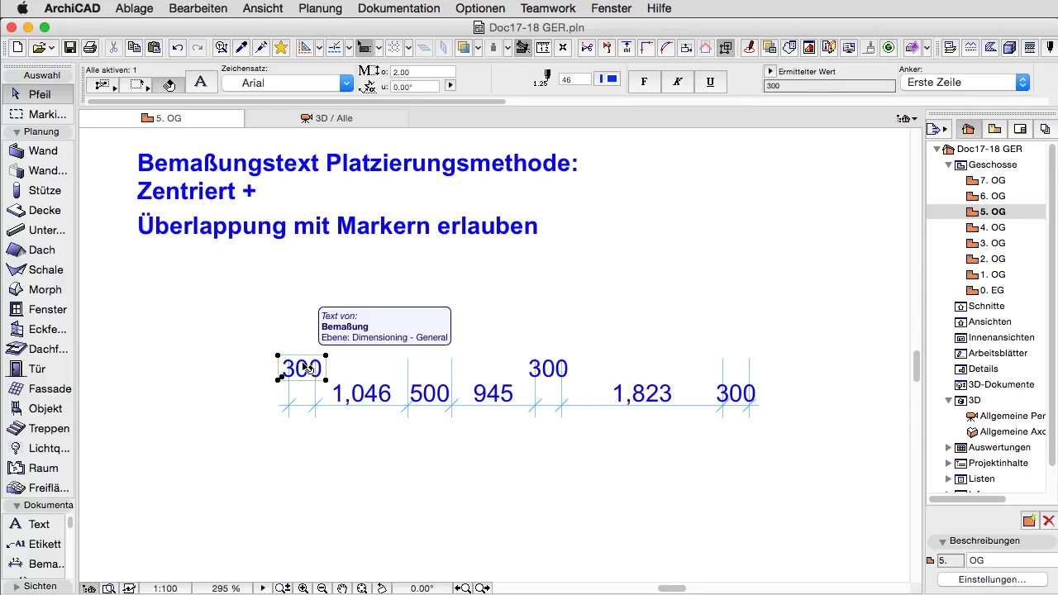
click(364, 396)
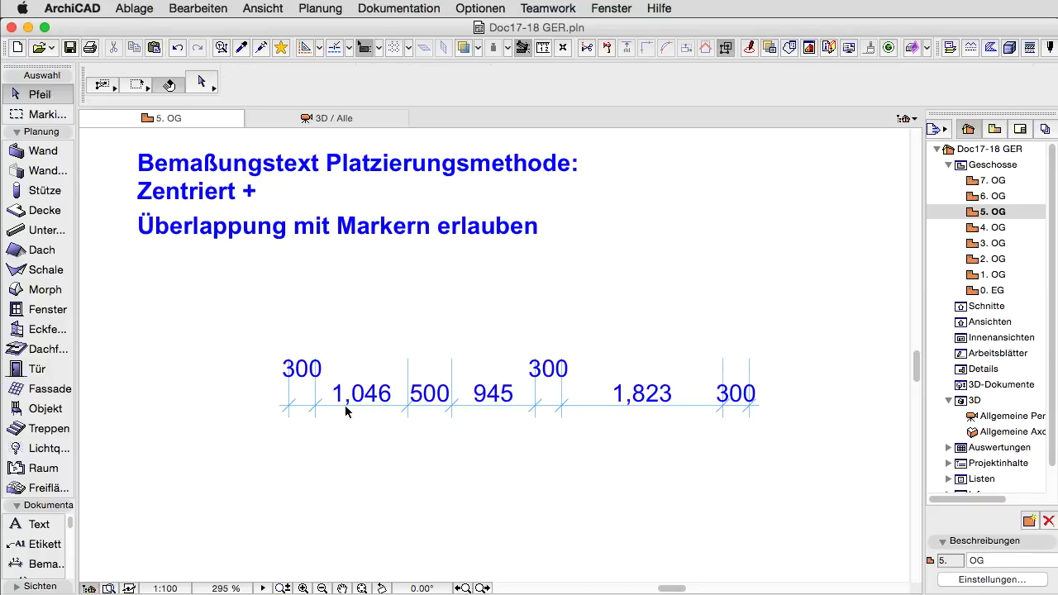
click(293, 370)
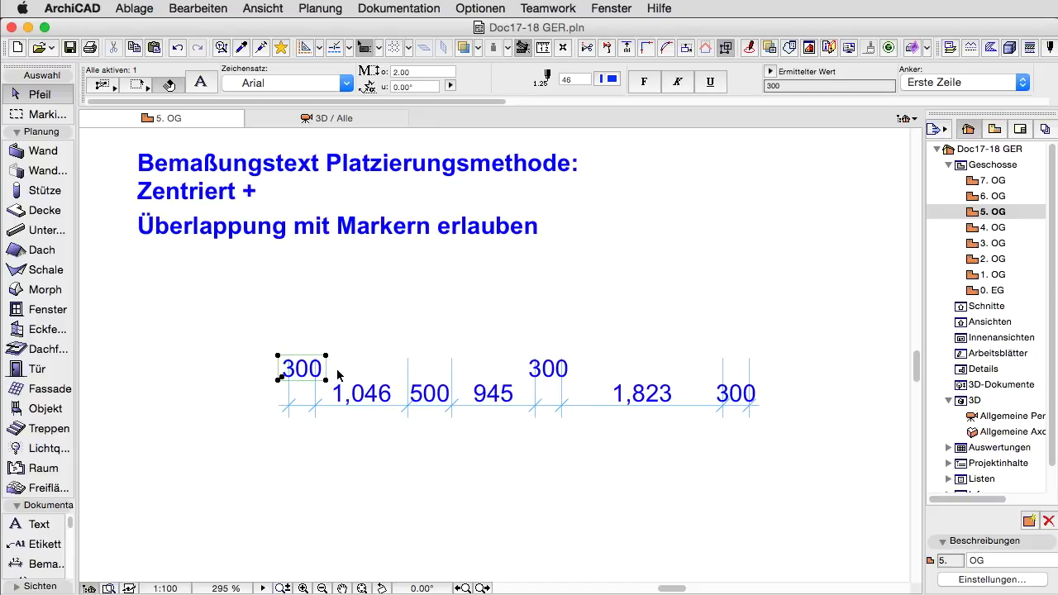
On 6. OG, allow chain texts to overlap markers and sit below the dimension line
key(super+Up)
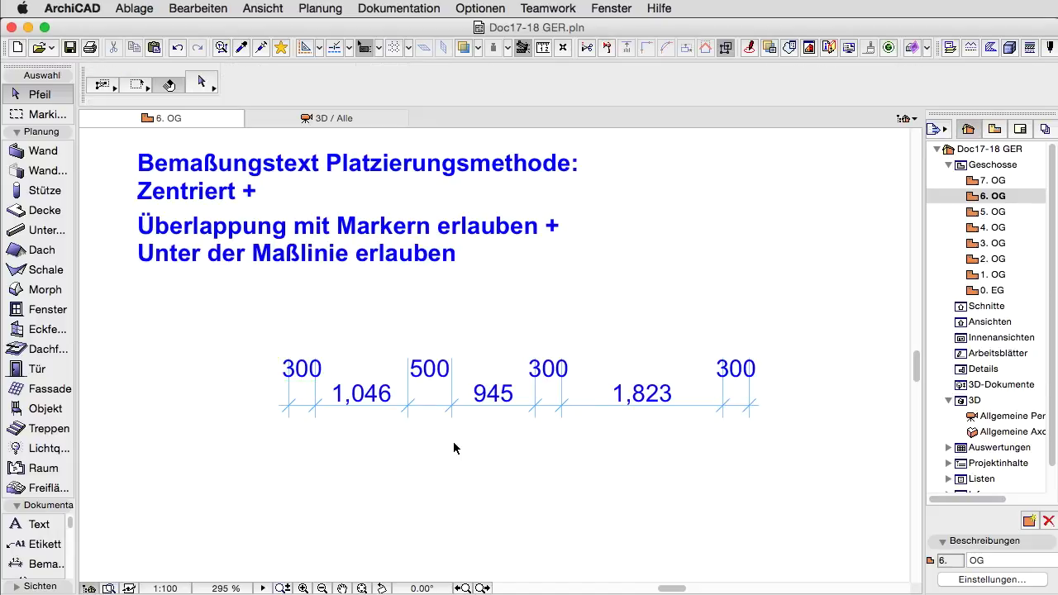
click(462, 406)
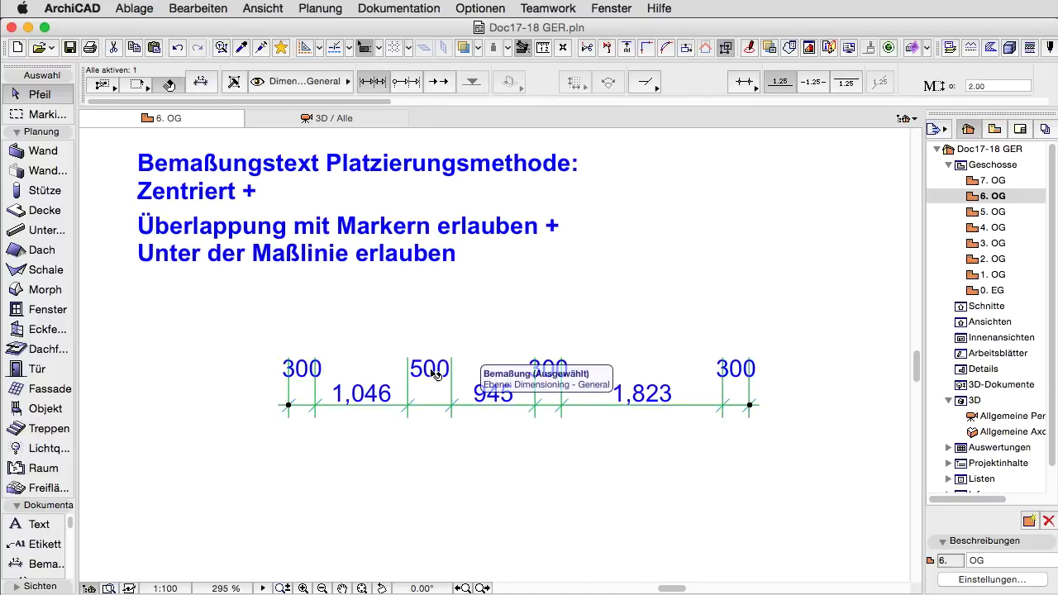
click(205, 86)
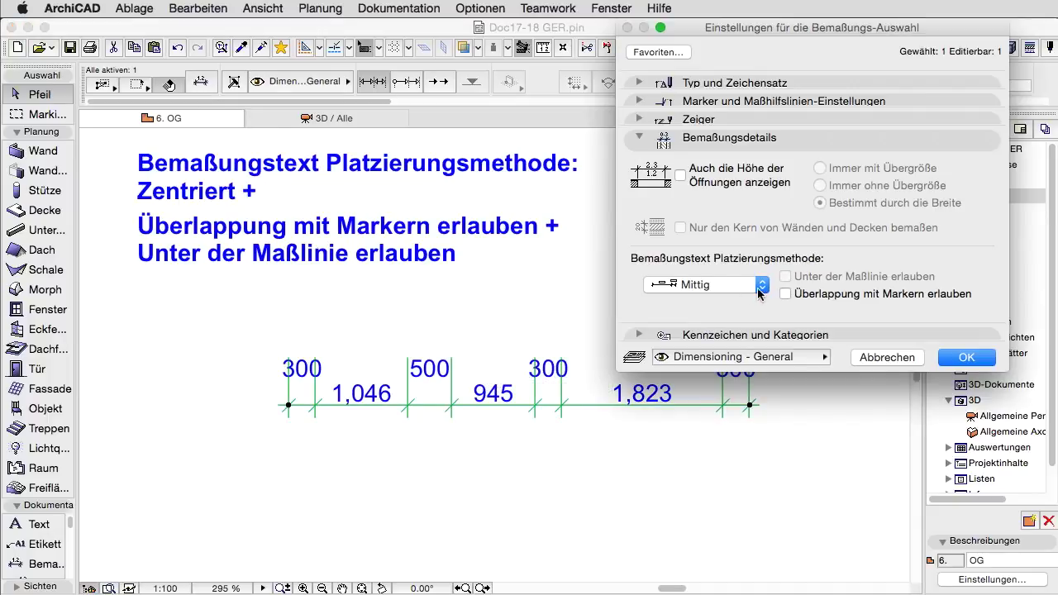
click(785, 294)
click(785, 276)
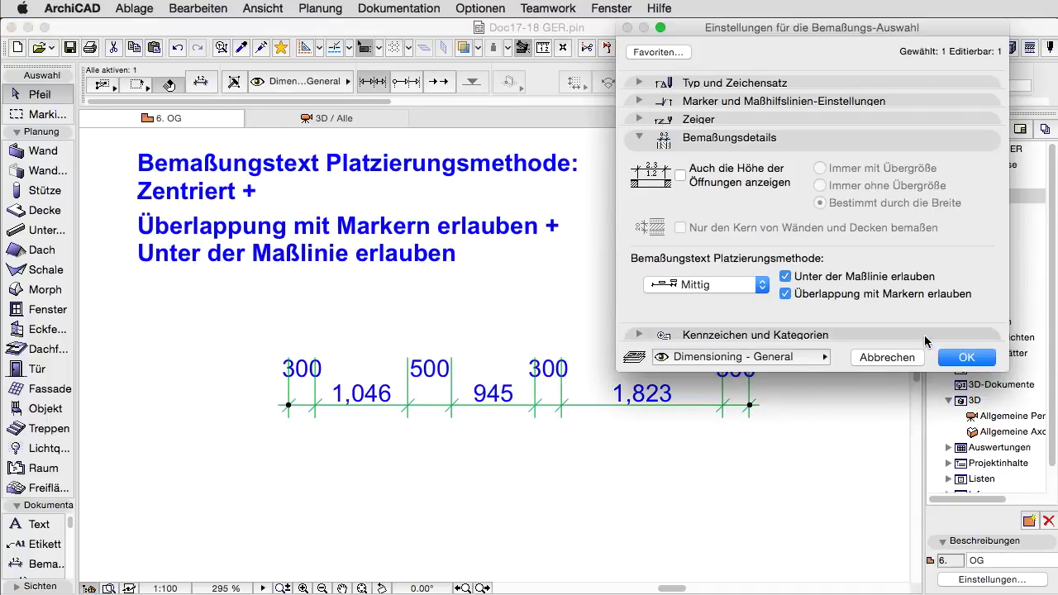
click(965, 357)
click(530, 465)
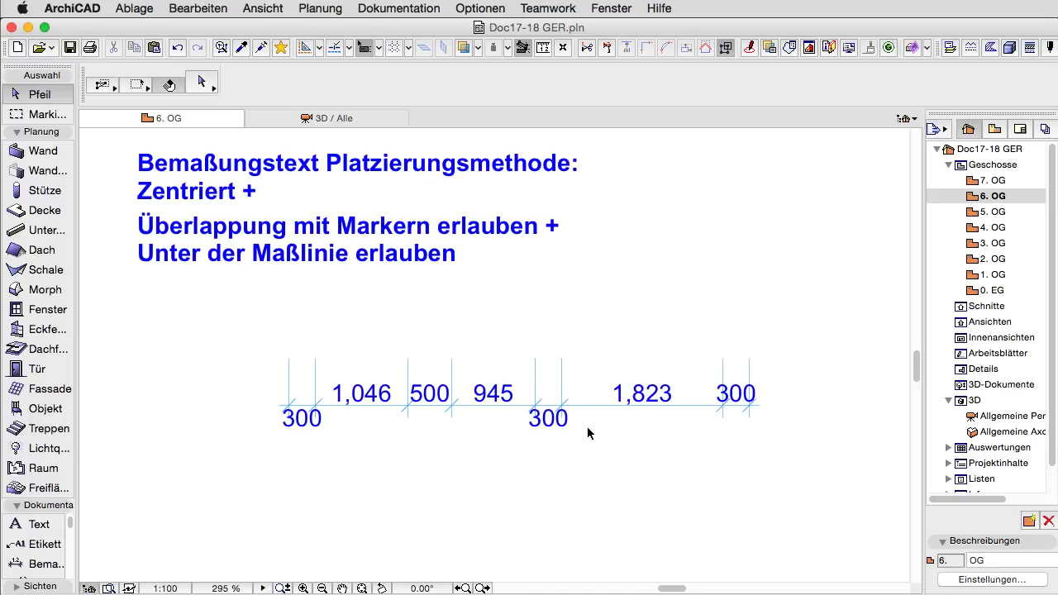
On 7. OG, set the chain's text placement method to Aus so all seven values sit inline
key(ctrl+Up)
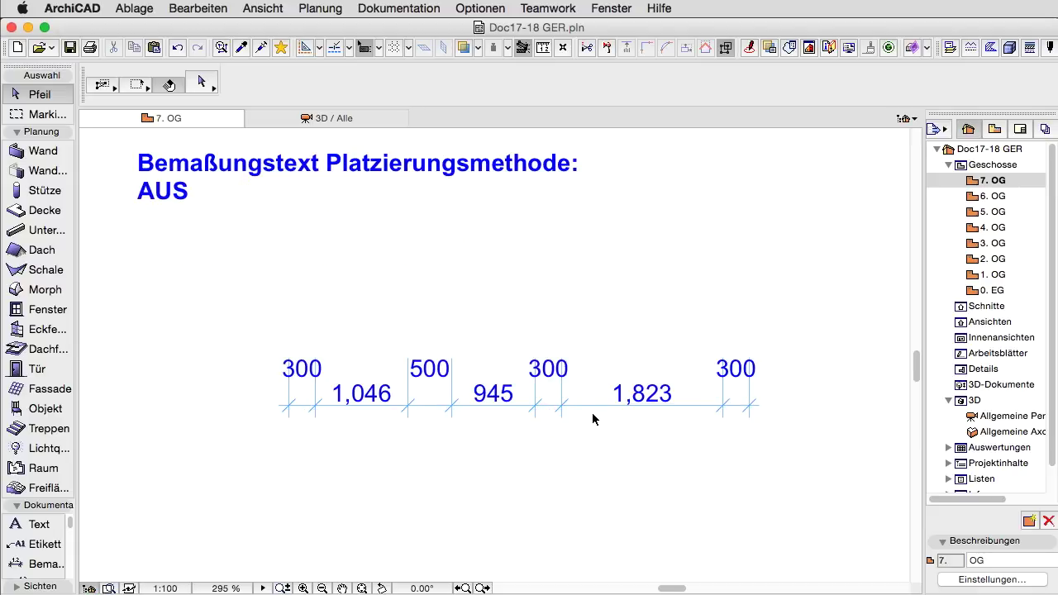
click(594, 410)
click(216, 87)
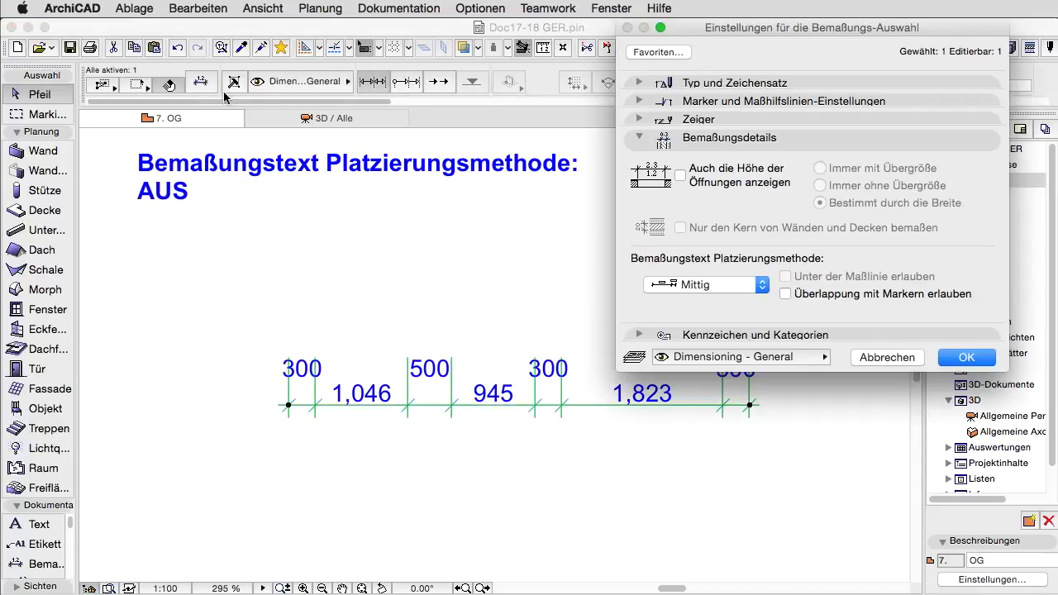
click(762, 286)
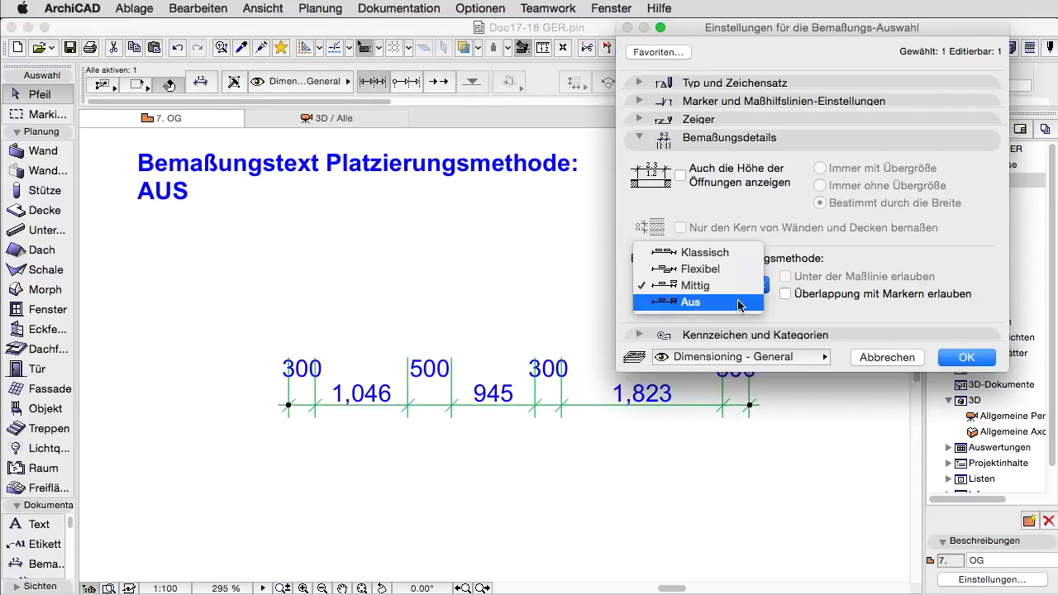
click(740, 304)
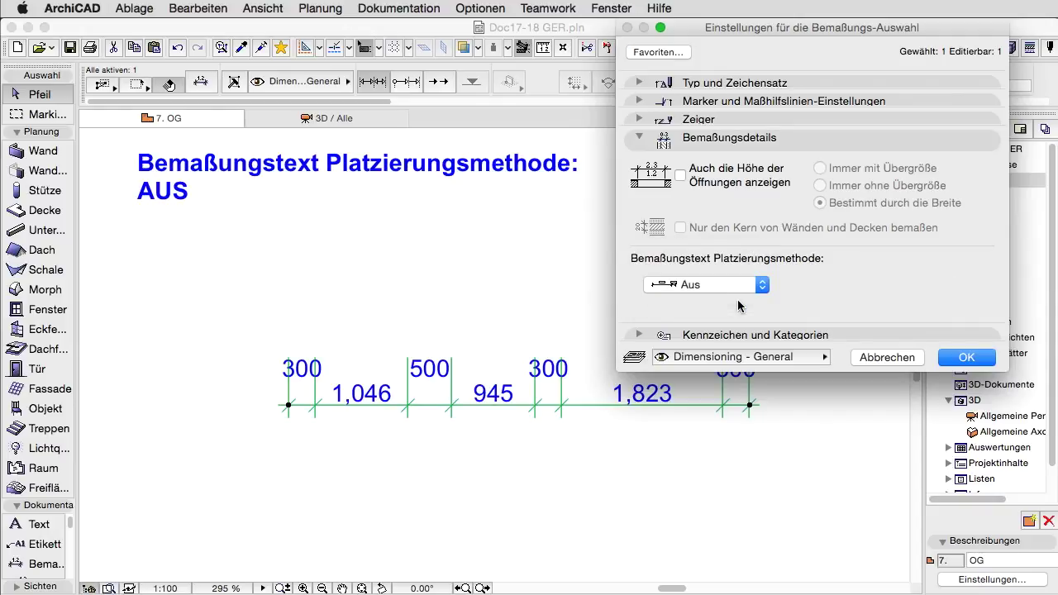
click(962, 358)
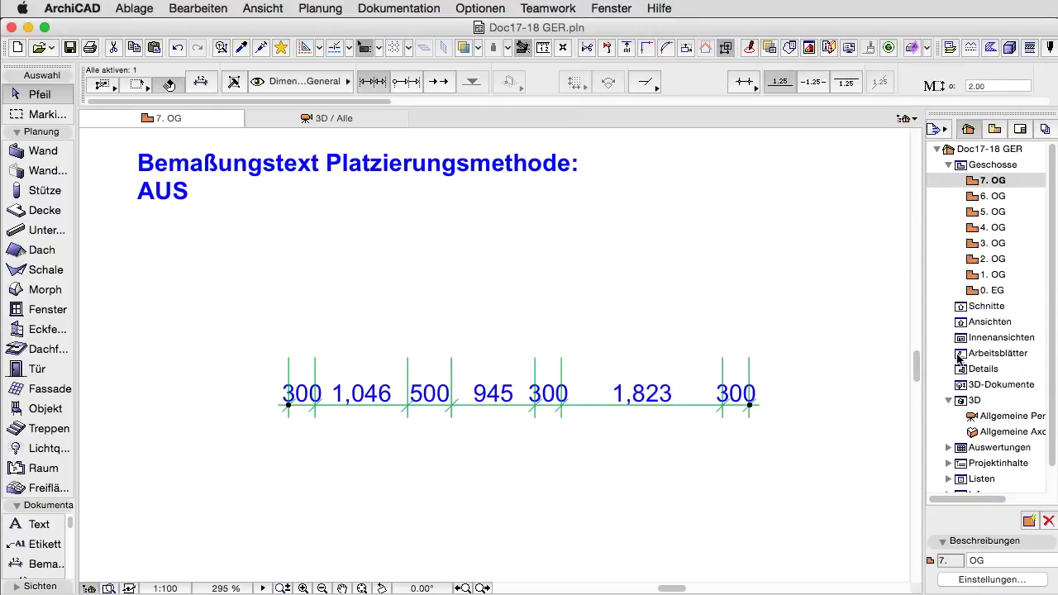
click(578, 442)
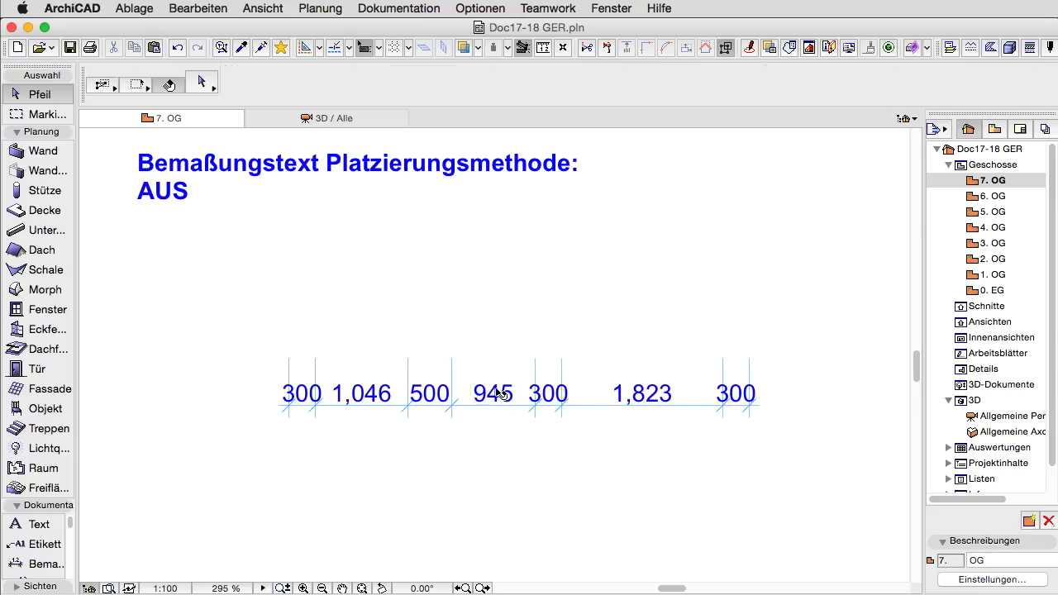
click(499, 393)
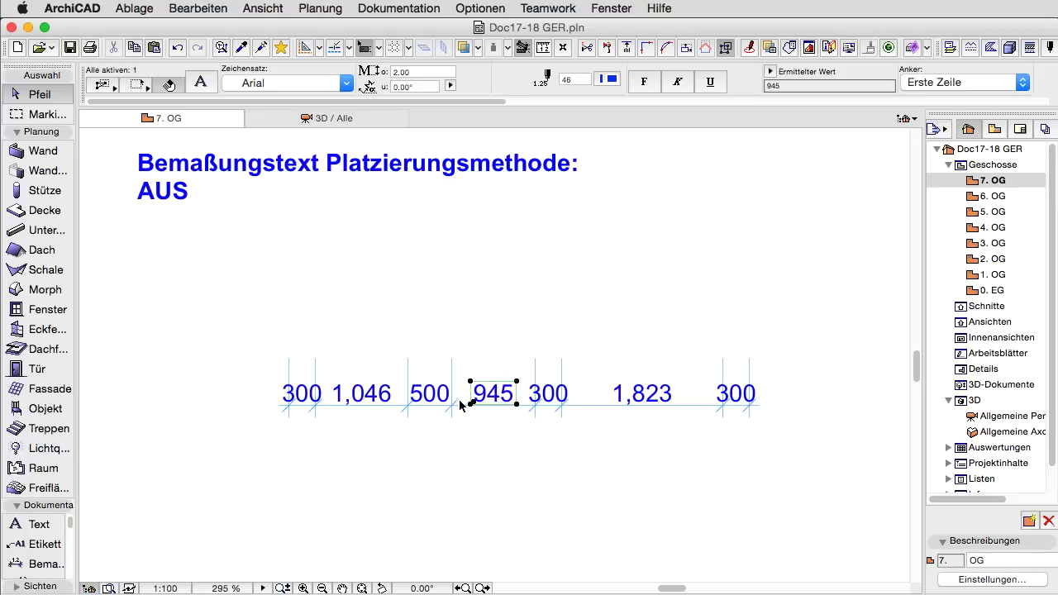
click(532, 412)
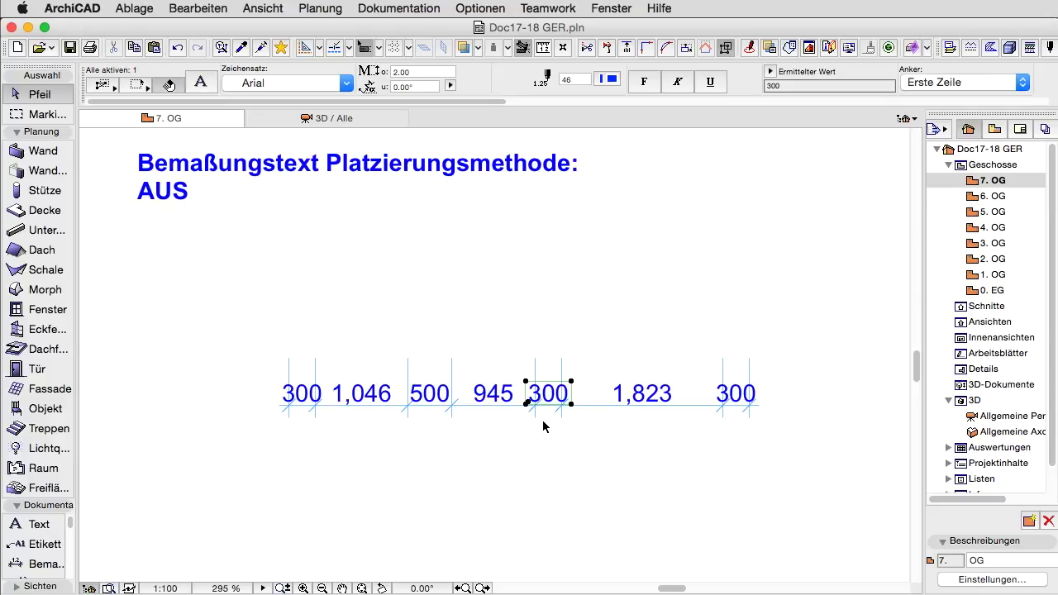
click(543, 425)
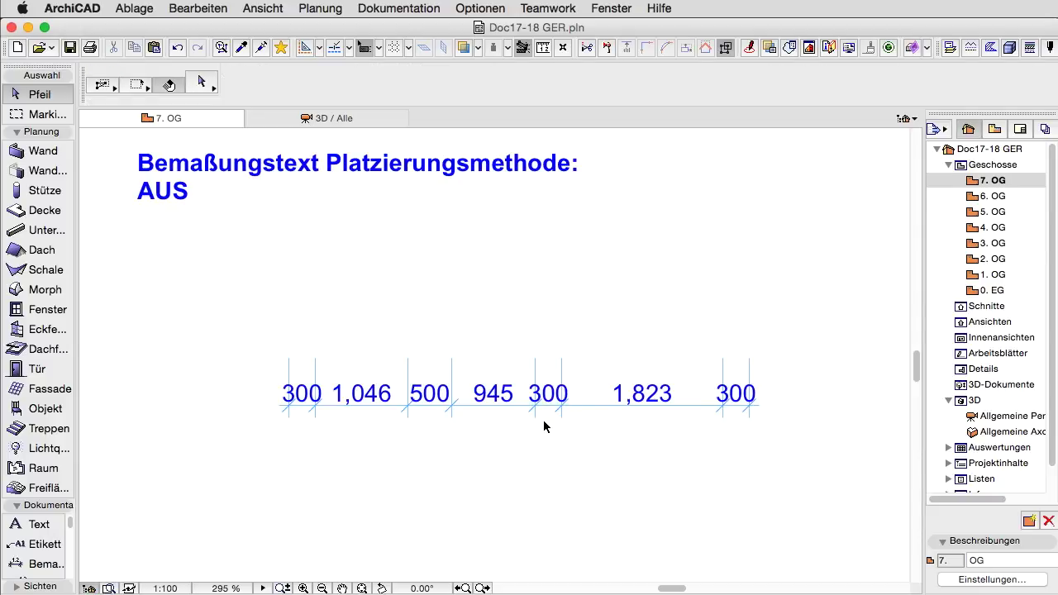
Move the 1,823 text left on 3. OG, pushing the adjacent 300 above the line
click(710, 409)
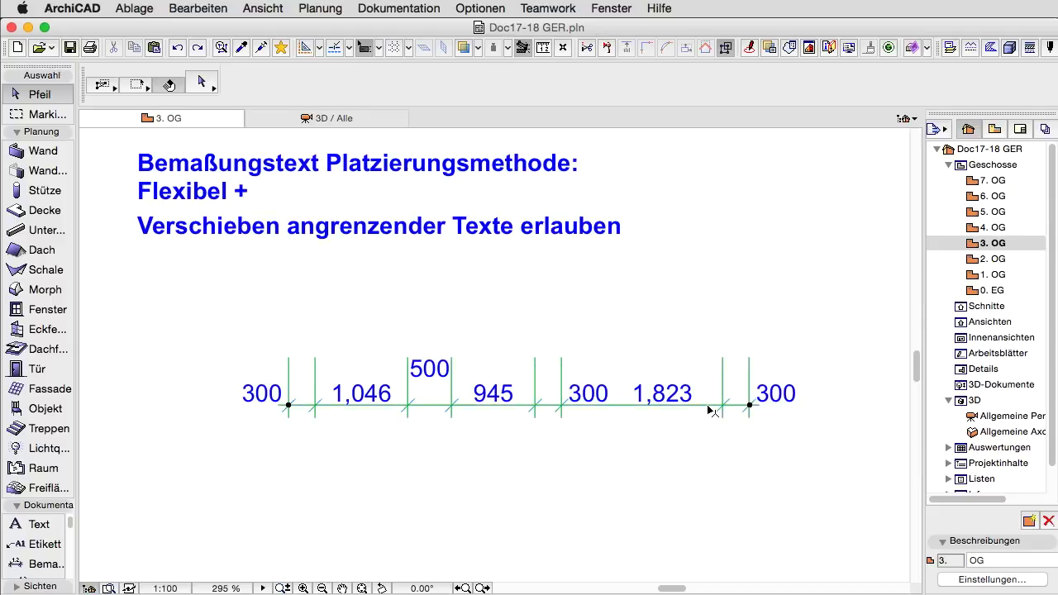
click(665, 447)
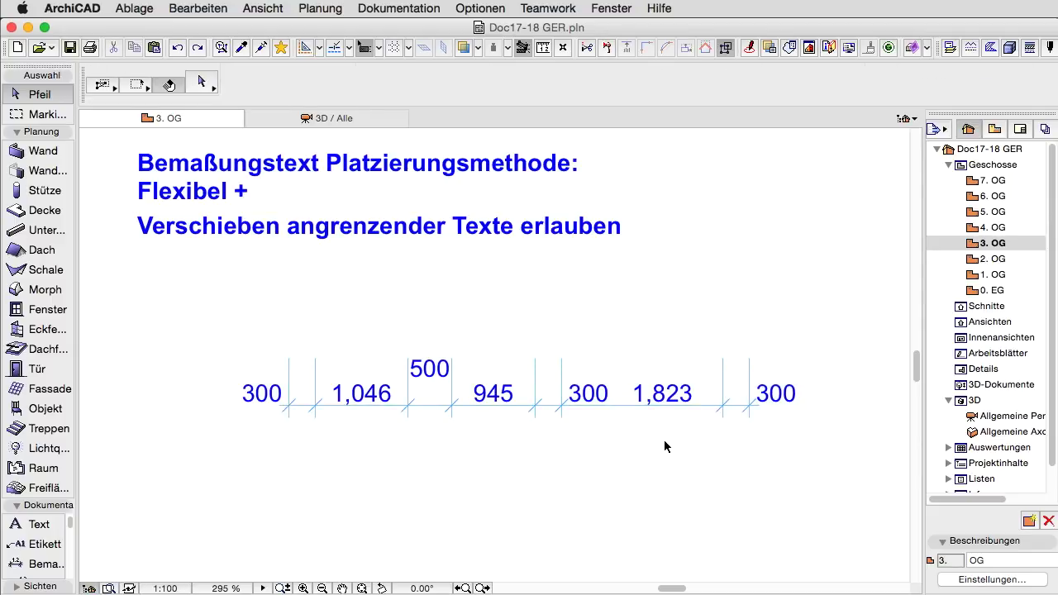
click(659, 396)
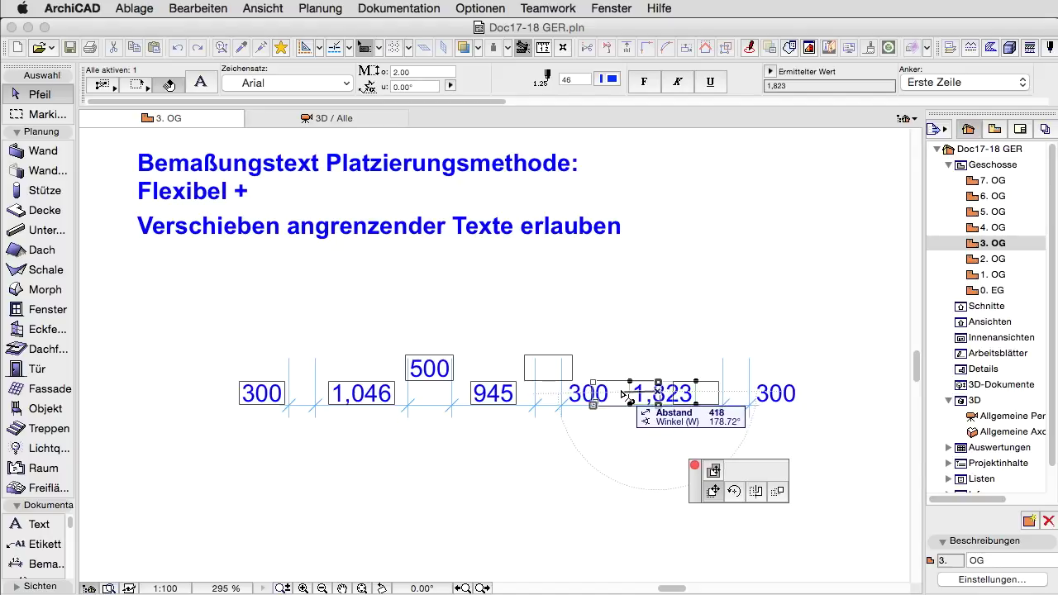
click(624, 394)
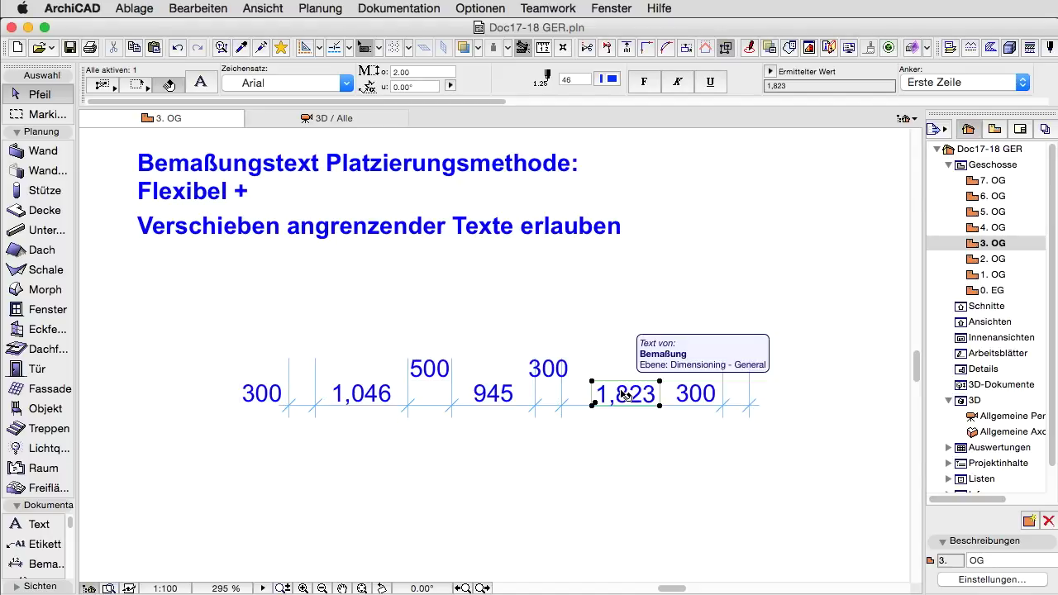
click(652, 430)
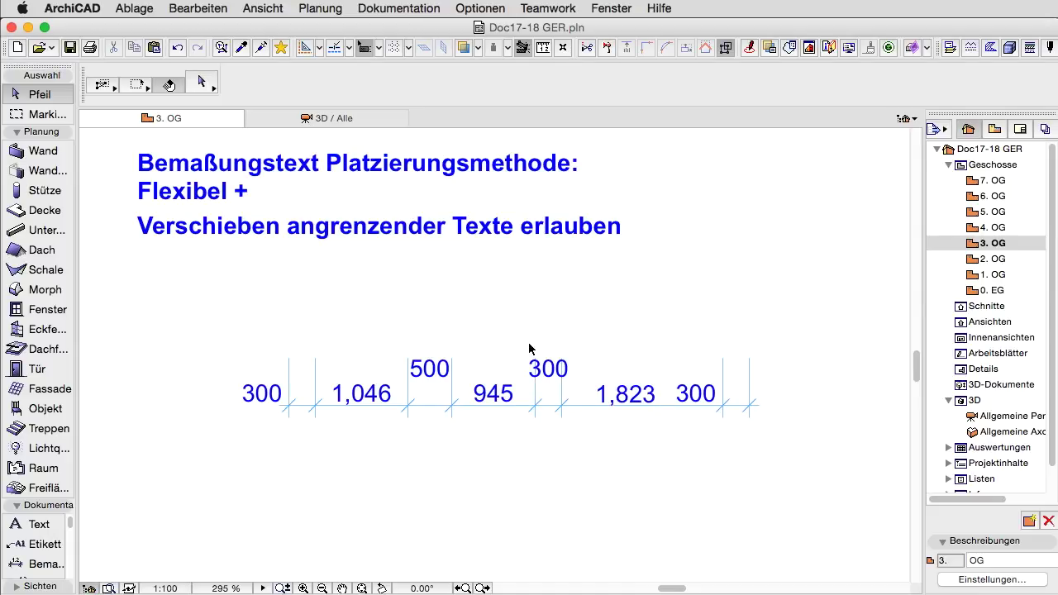
click(574, 409)
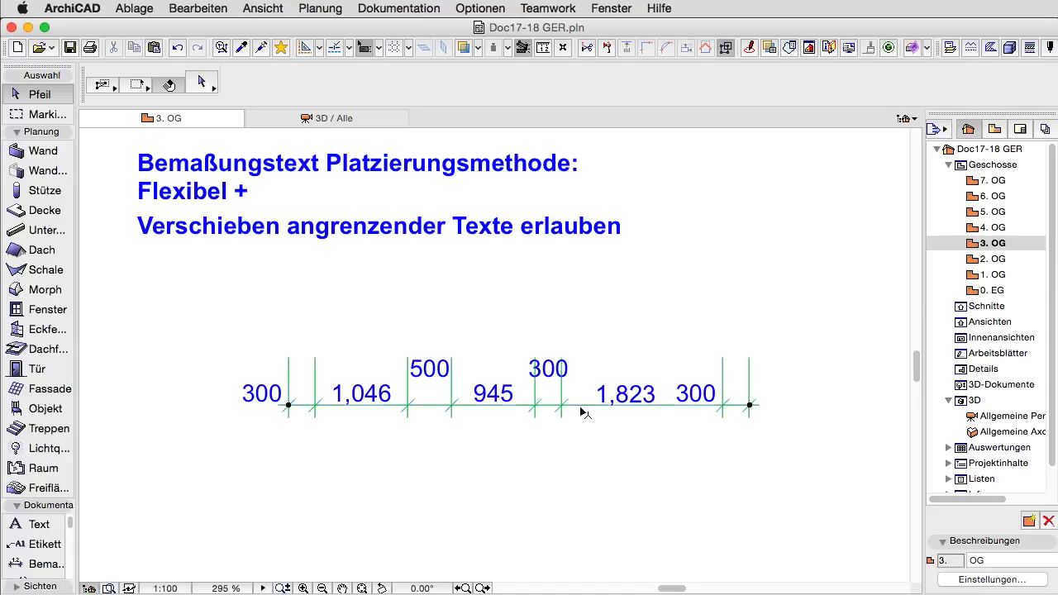
click(207, 89)
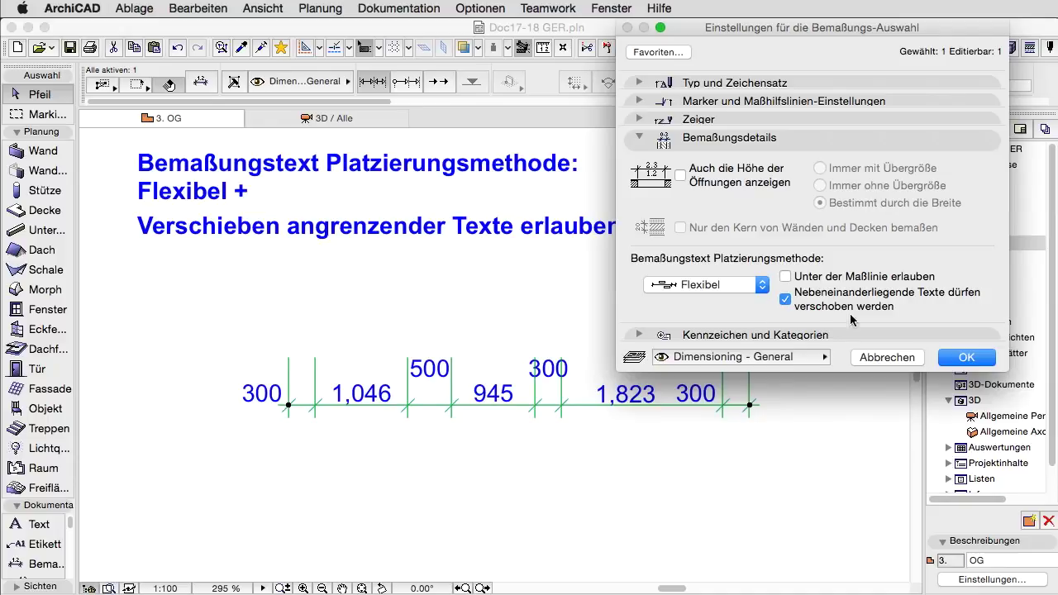
click(902, 357)
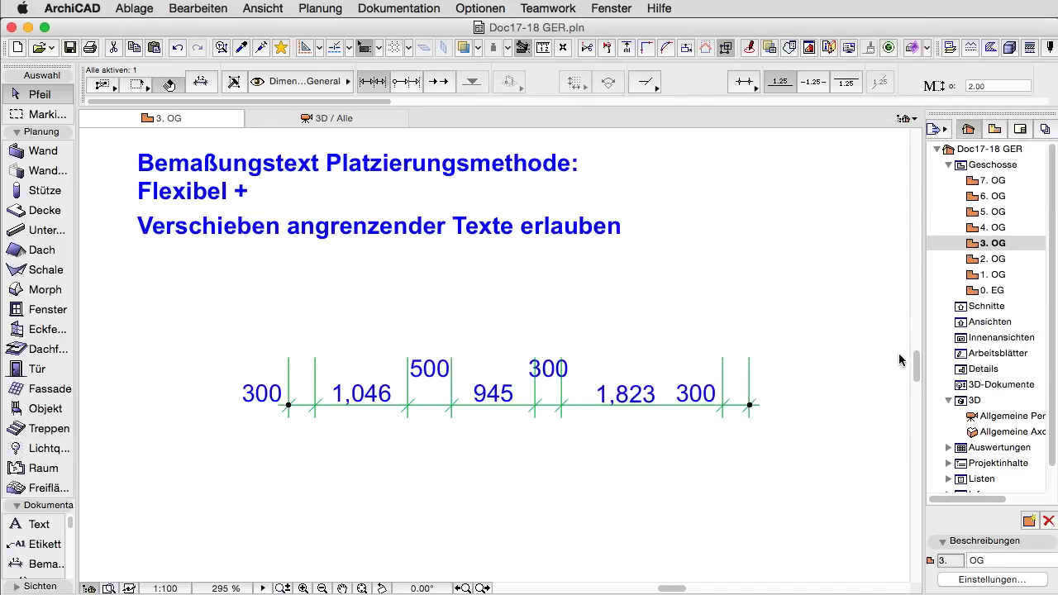
Shift the 1,823 text left and right, finally placing it right so both 300s return inline
click(625, 442)
click(626, 397)
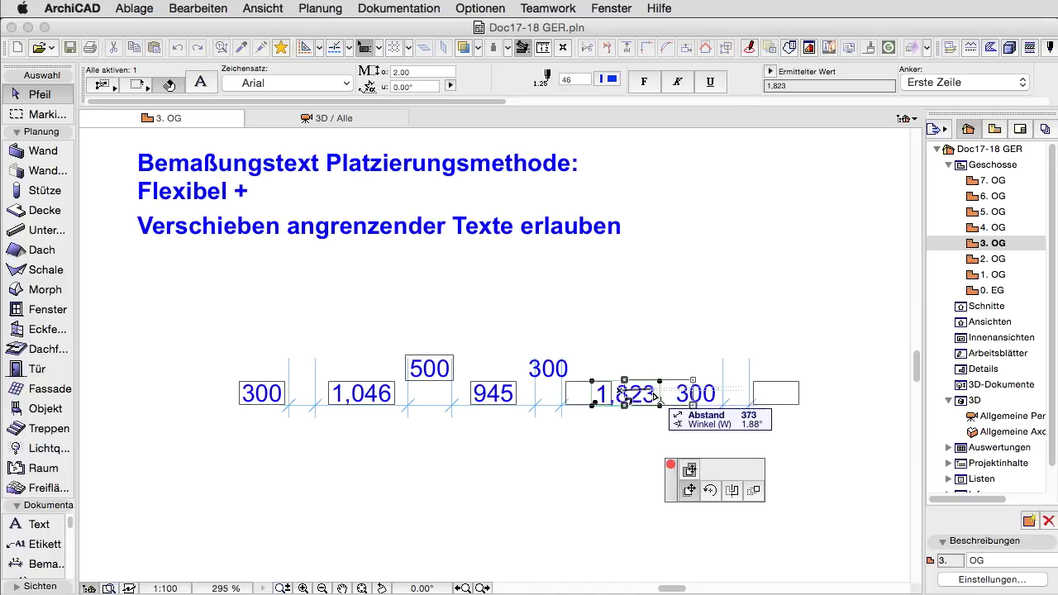
click(656, 397)
click(656, 397)
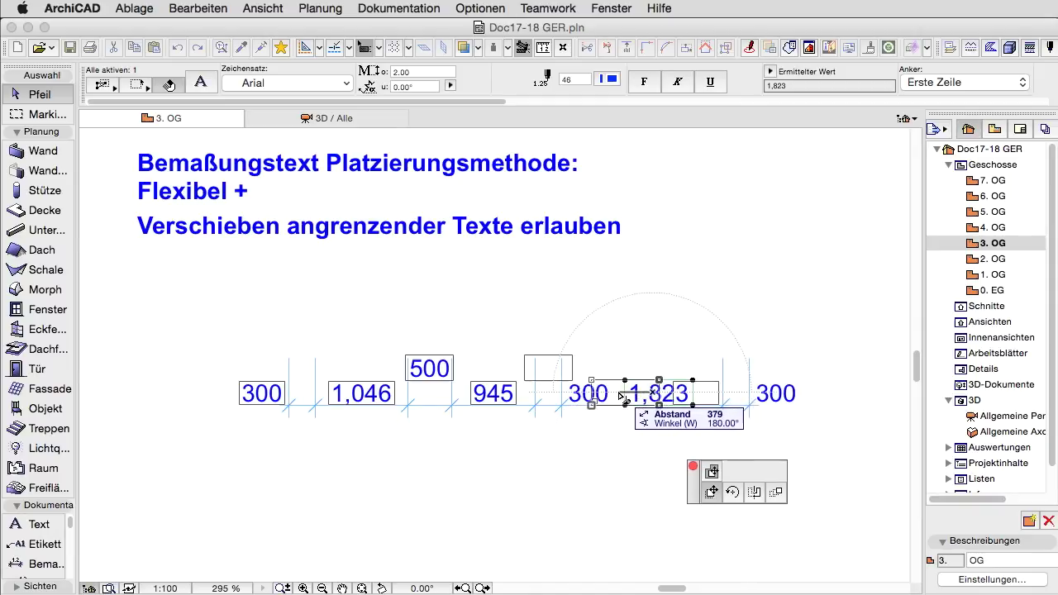
click(617, 395)
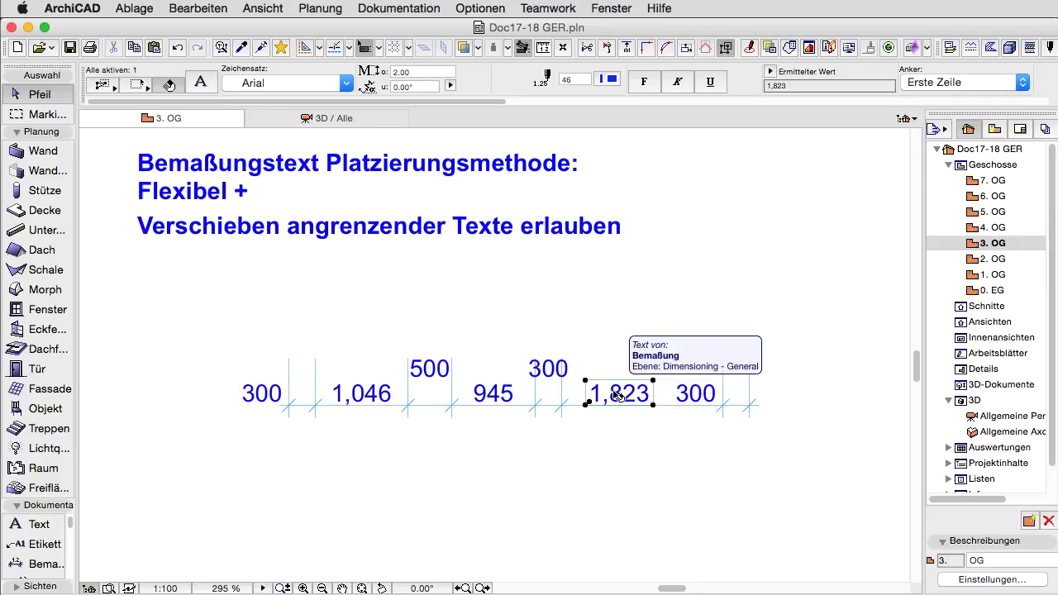
click(617, 395)
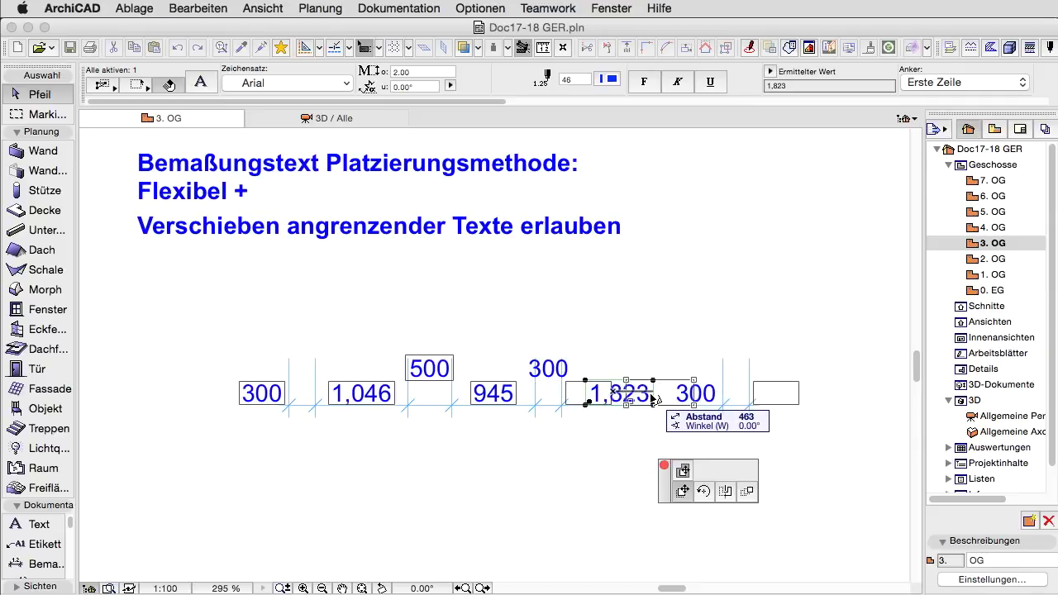
click(654, 399)
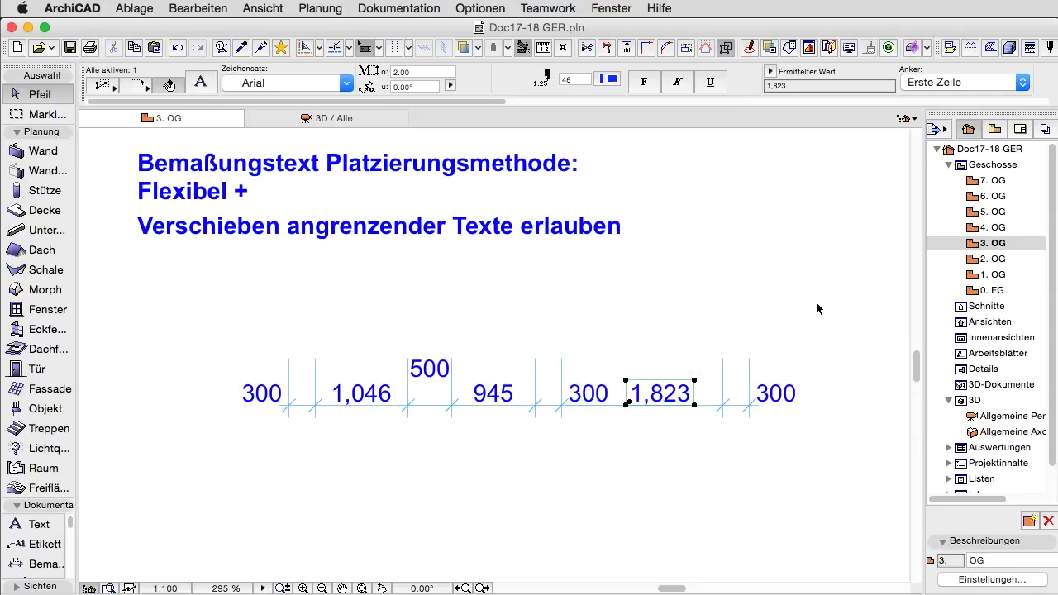